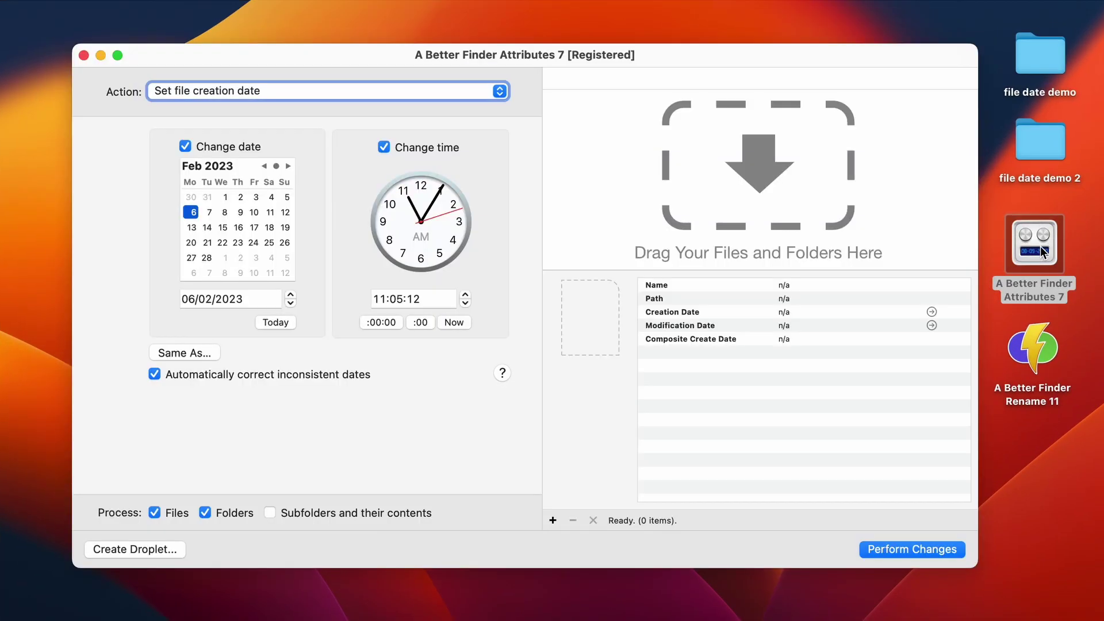
# Open the file date demo folder and drag its four photos into the Attributes file list
pyautogui.click(1036, 67)
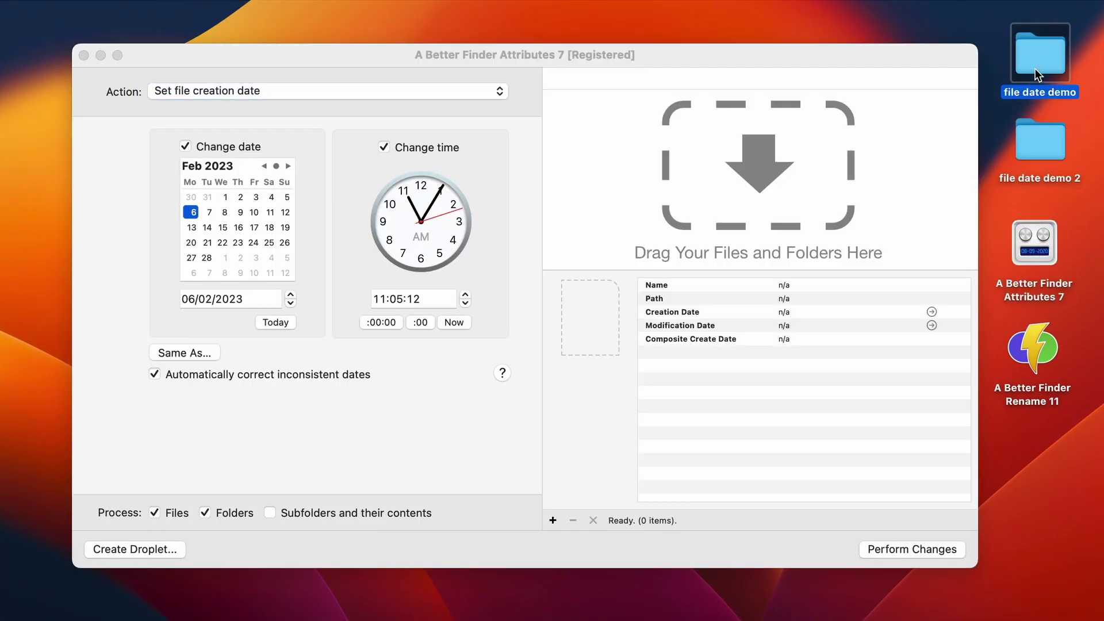
pyautogui.doubleClick(1035, 68)
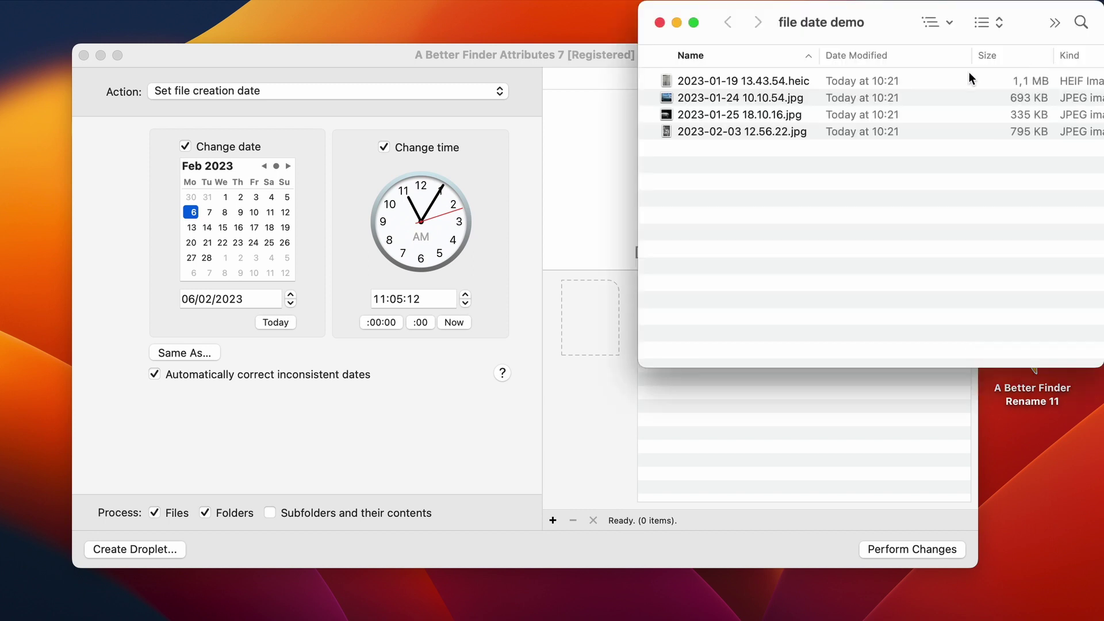
pyautogui.click(803, 81)
pyautogui.keyDown('shift'); pyautogui.click(753, 133); pyautogui.keyUp('shift')
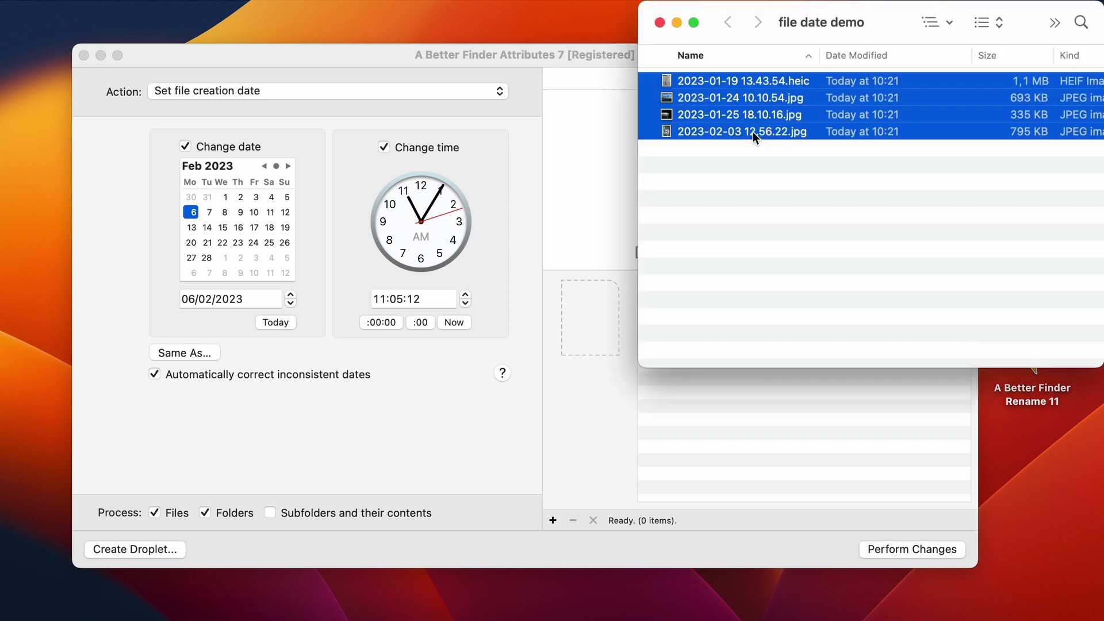
pyautogui.moveTo(753, 133); pyautogui.dragTo(607, 158)
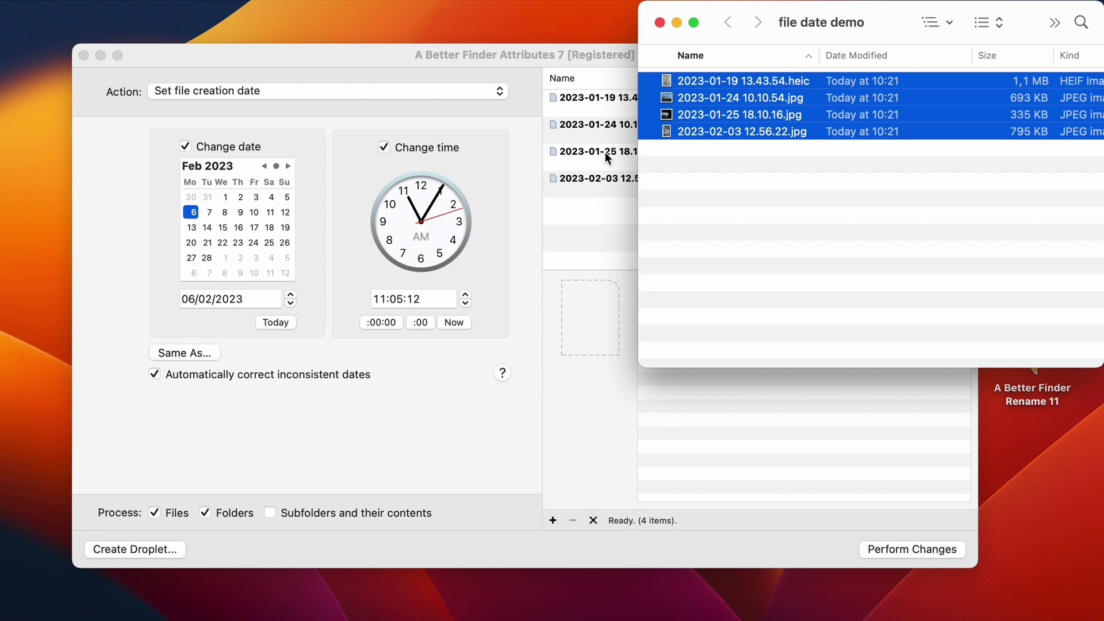
pyautogui.click(677, 23)
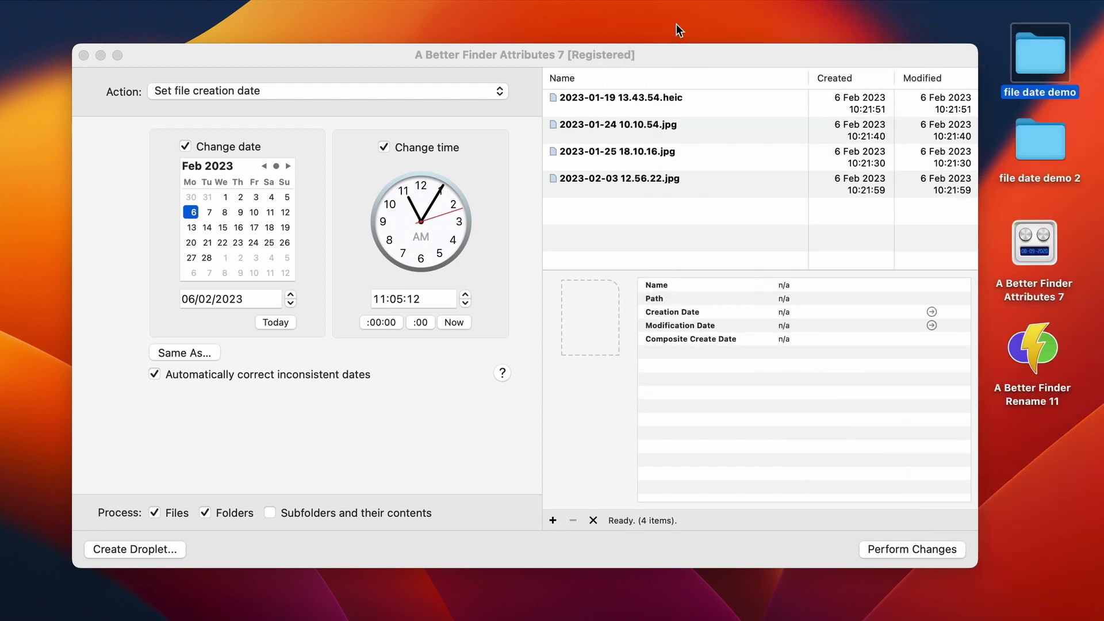
pyautogui.click(676, 55)
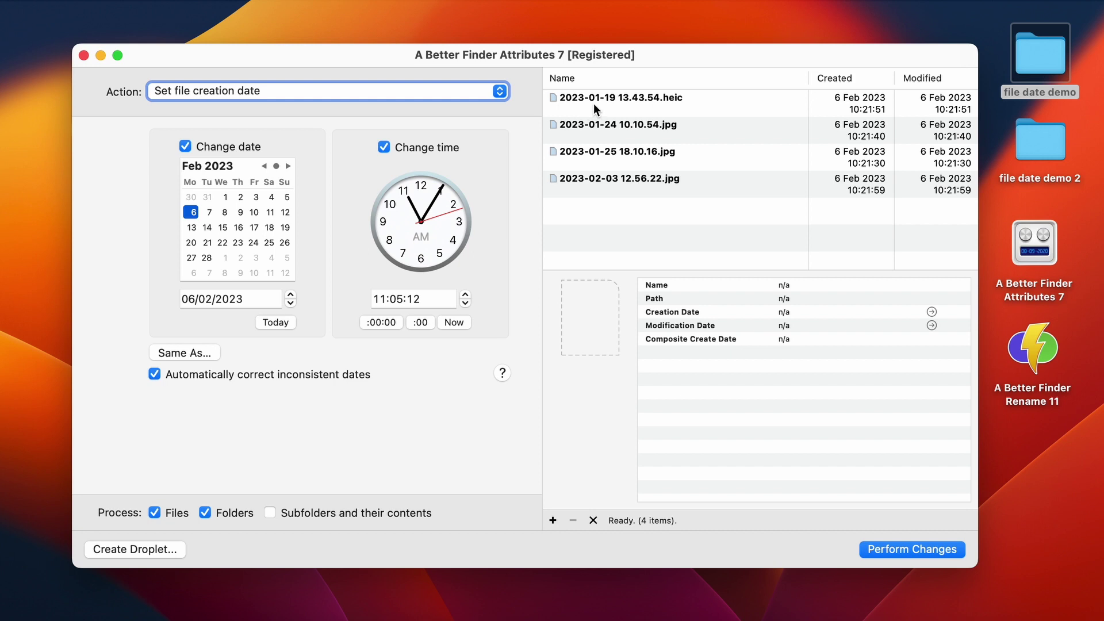
pyautogui.click(656, 105)
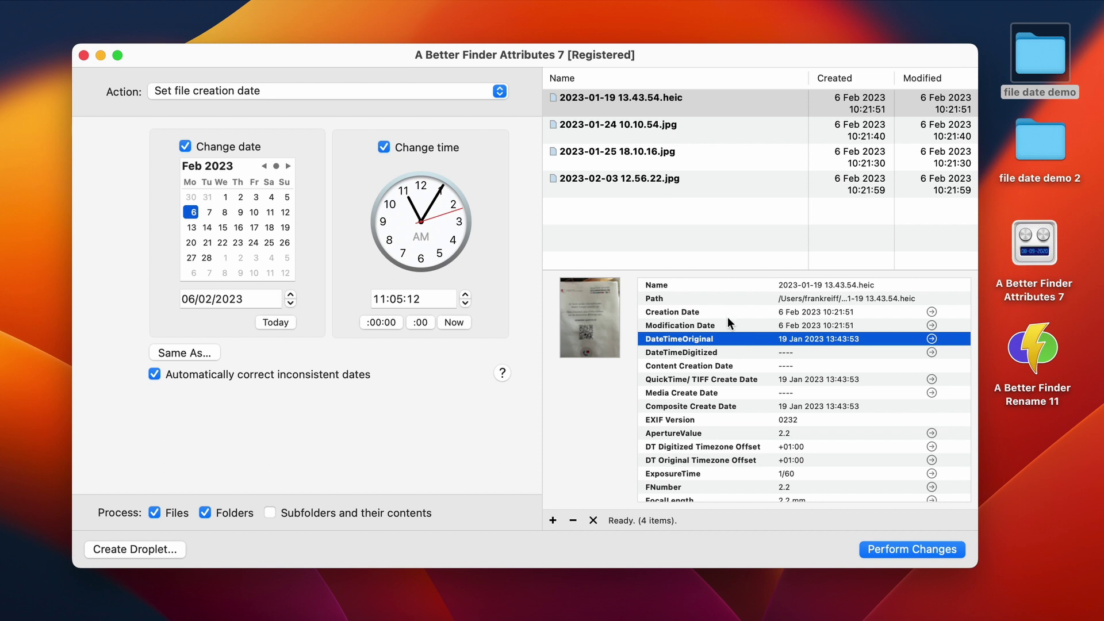
pyautogui.click(649, 128)
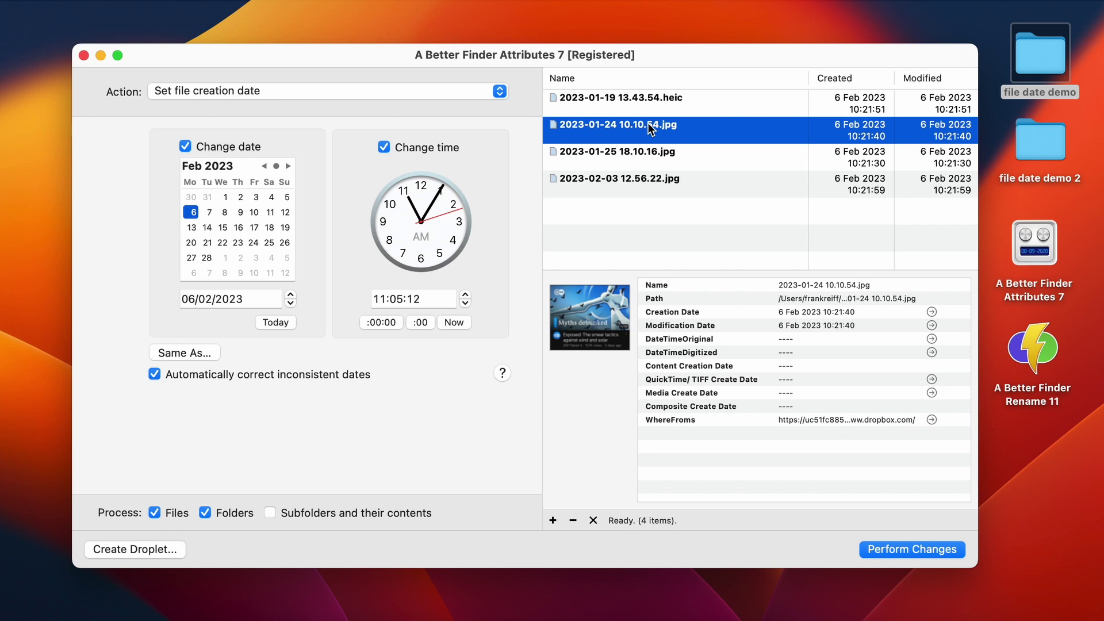
pyautogui.click(731, 341)
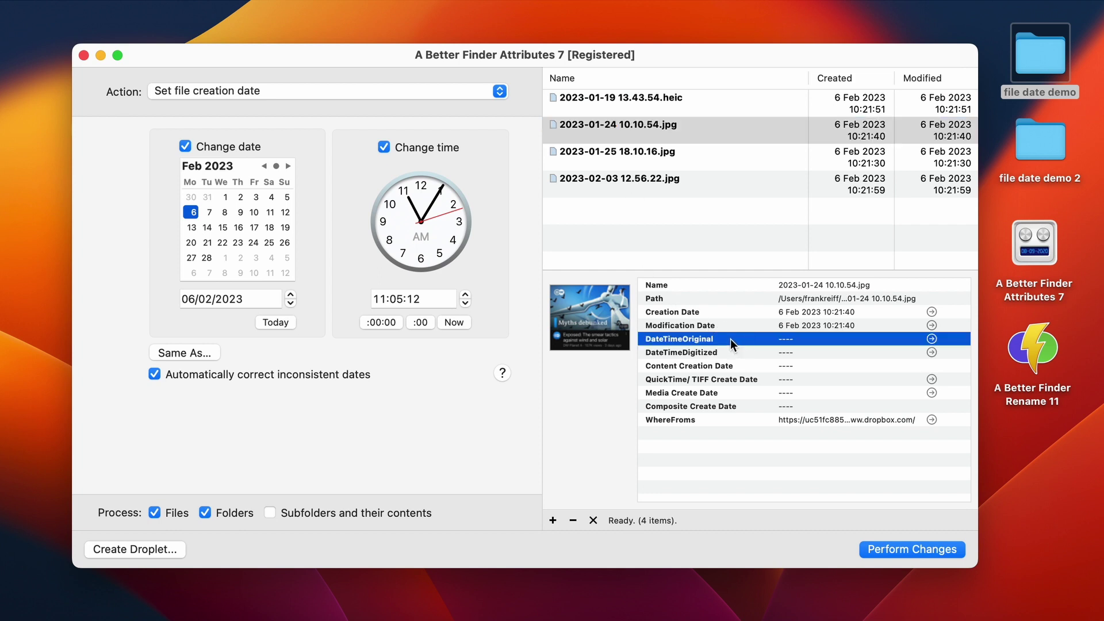
pyautogui.click(666, 160)
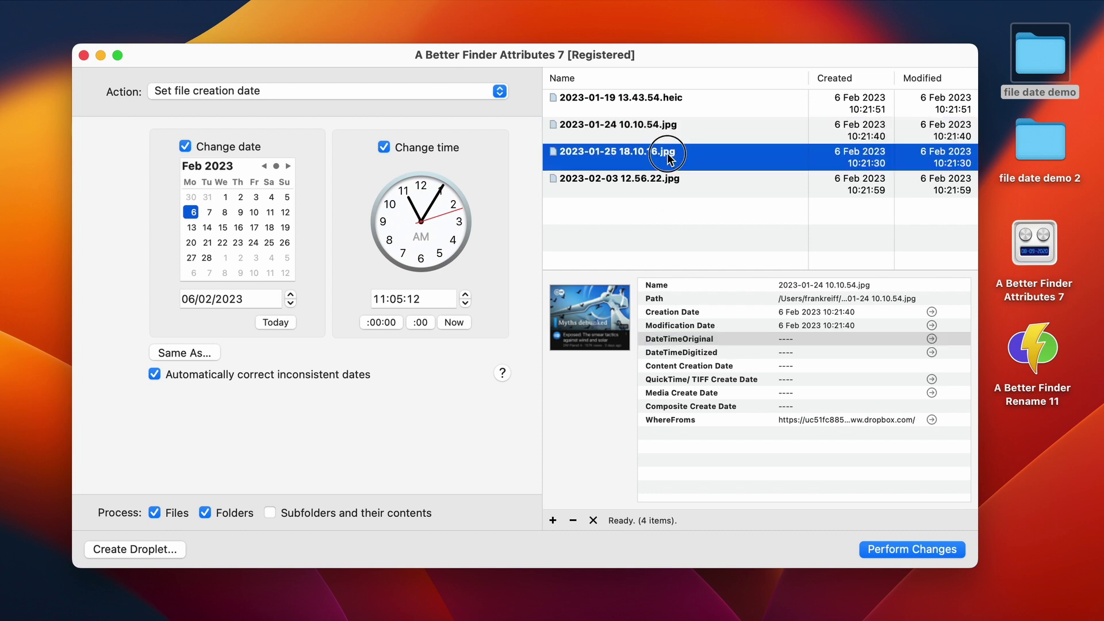
pyautogui.click(736, 338)
pyautogui.click(665, 185)
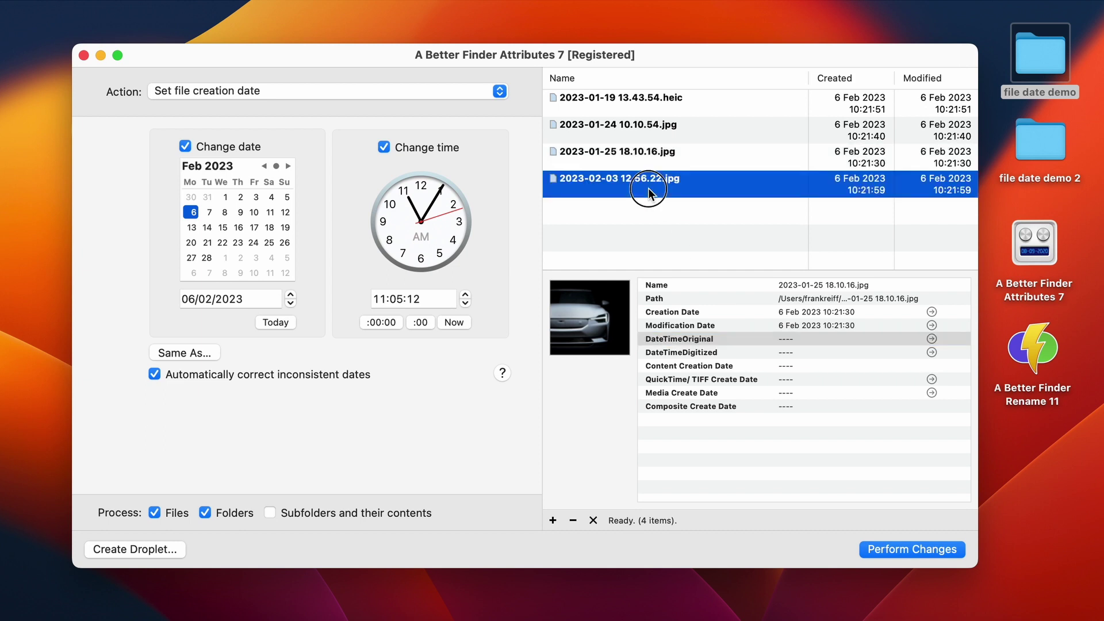
pyautogui.click(731, 338)
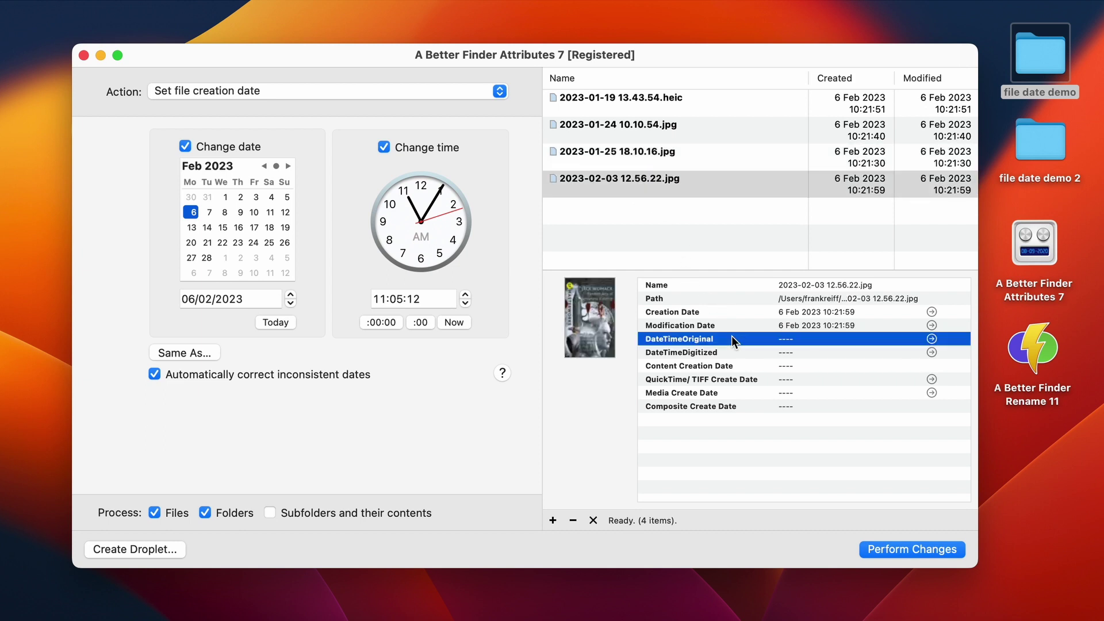
pyautogui.click(687, 248)
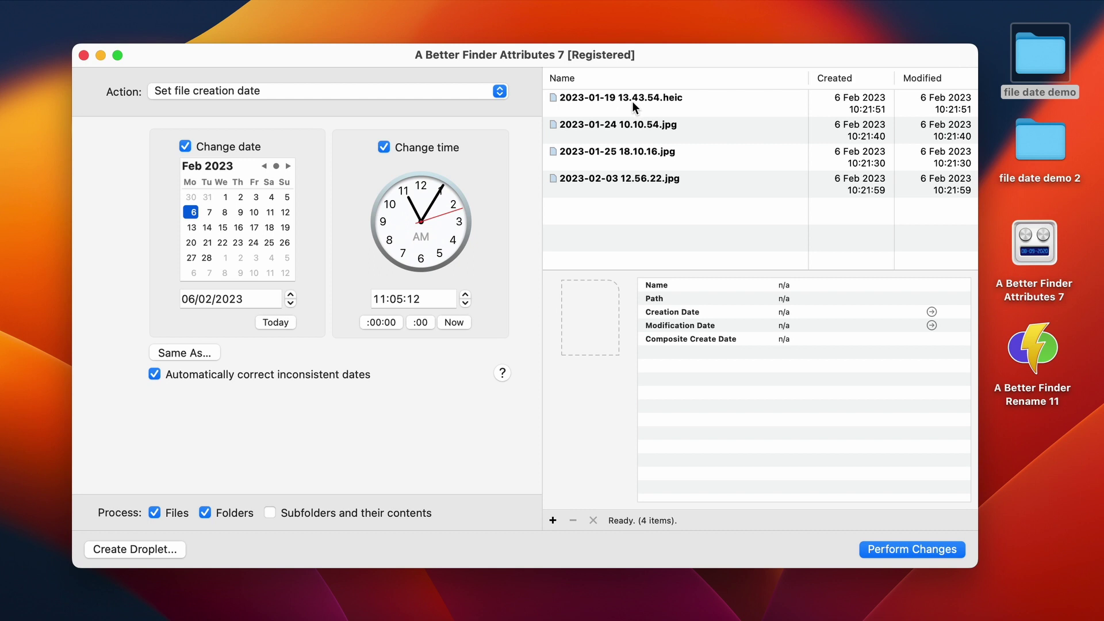
# Switch the action to Advanced date manipulation
pyautogui.click(341, 98)
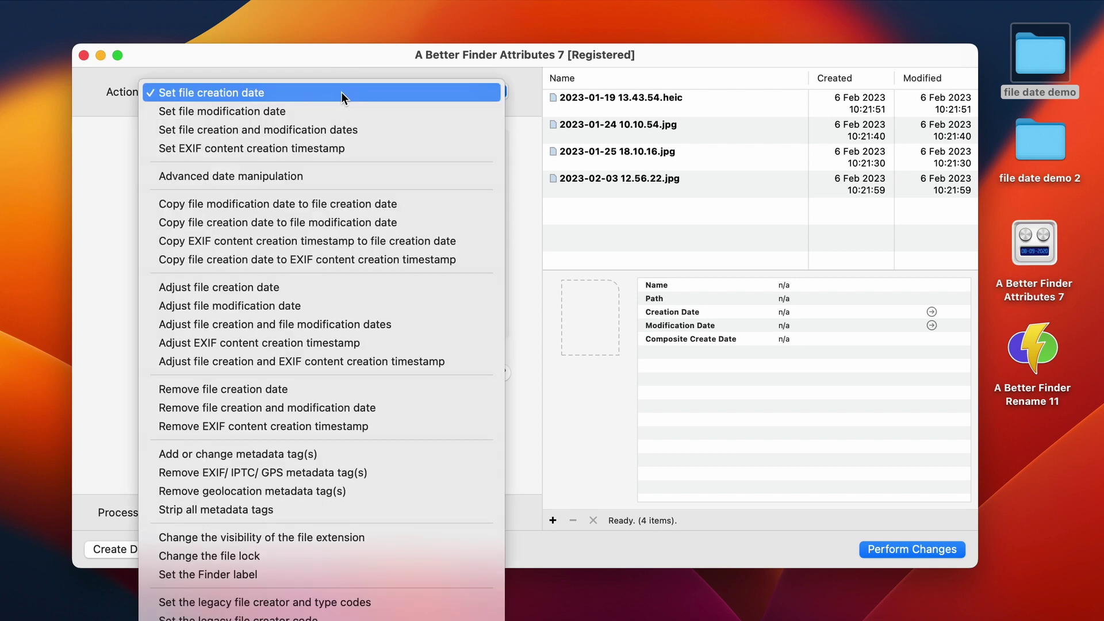
pyautogui.click(355, 176)
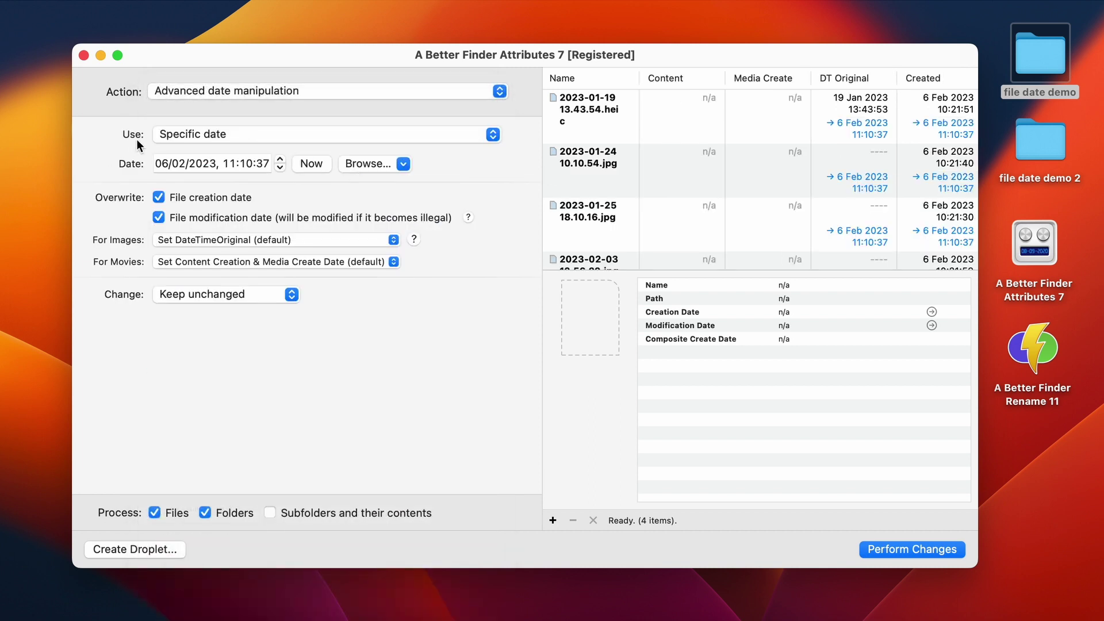
pyautogui.click(184, 92)
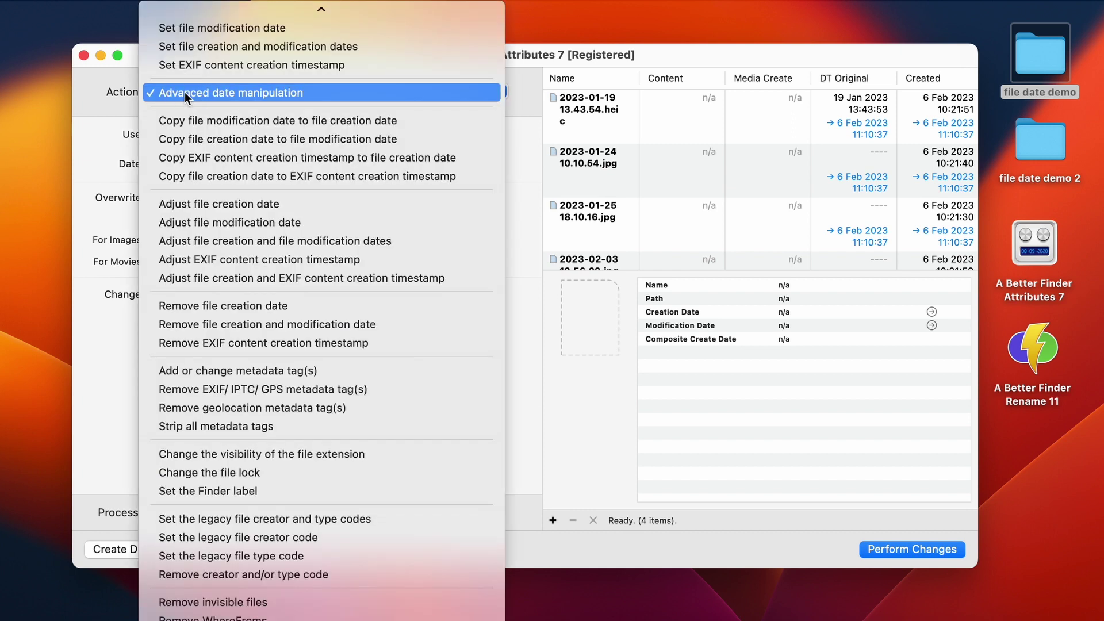
pyautogui.click(184, 92)
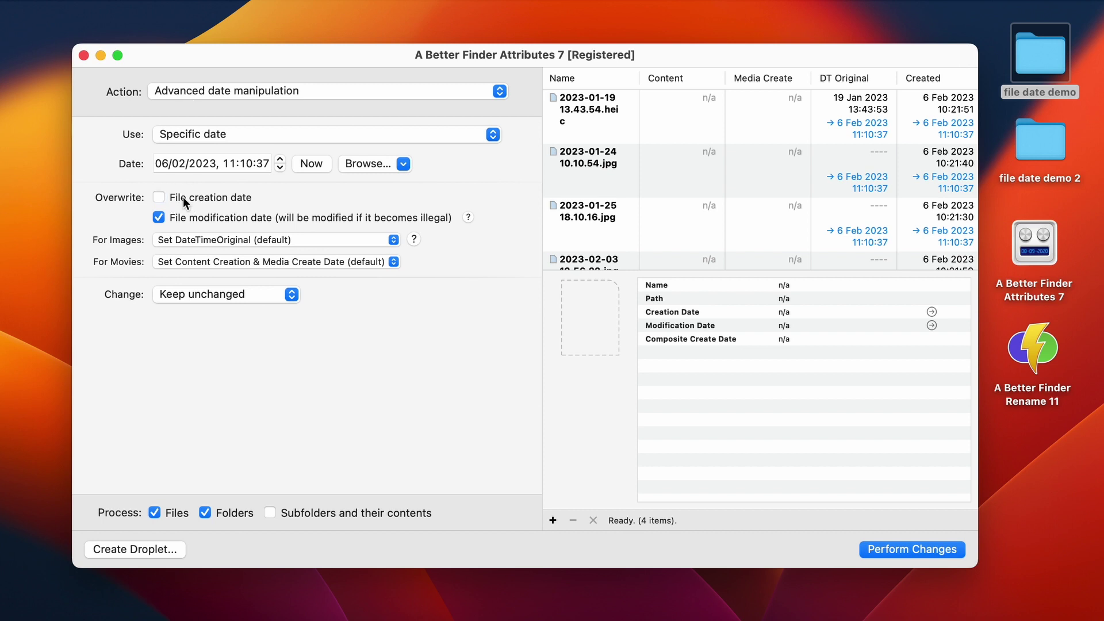
# Leave the modification date untouched and set DateTimeOriginal & DateTimeDigitized for images
pyautogui.click(219, 217)
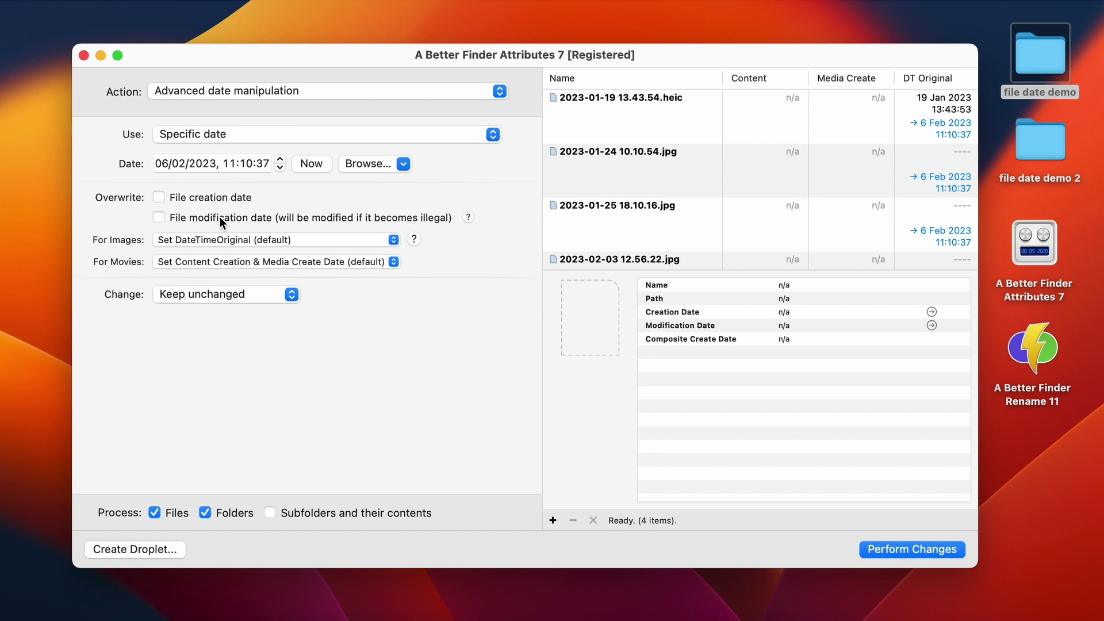
pyautogui.click(288, 240)
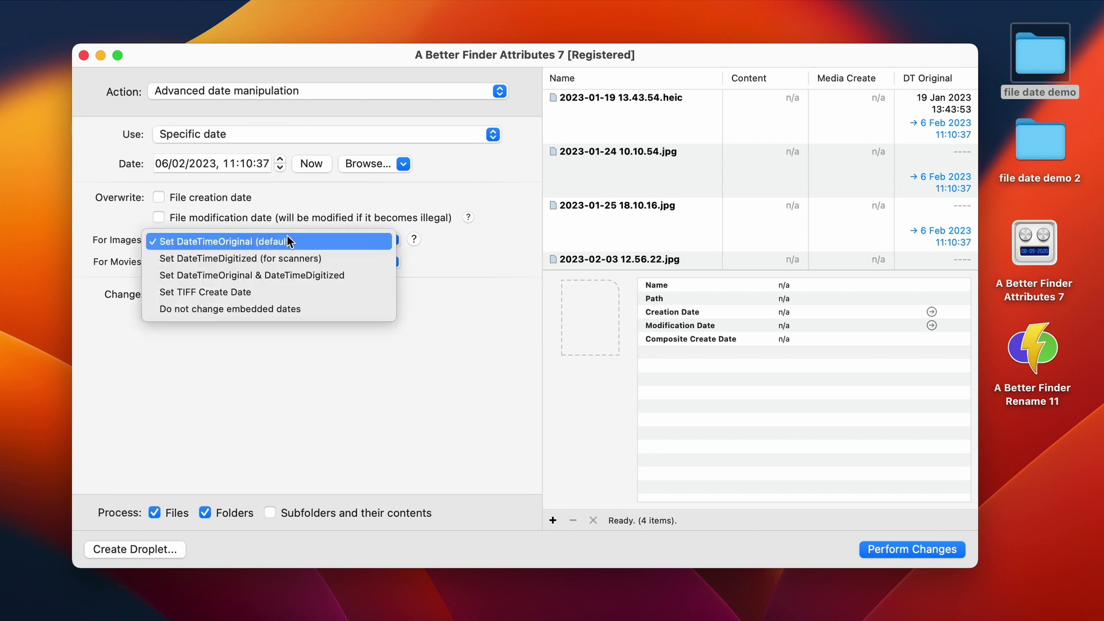
pyautogui.click(299, 275)
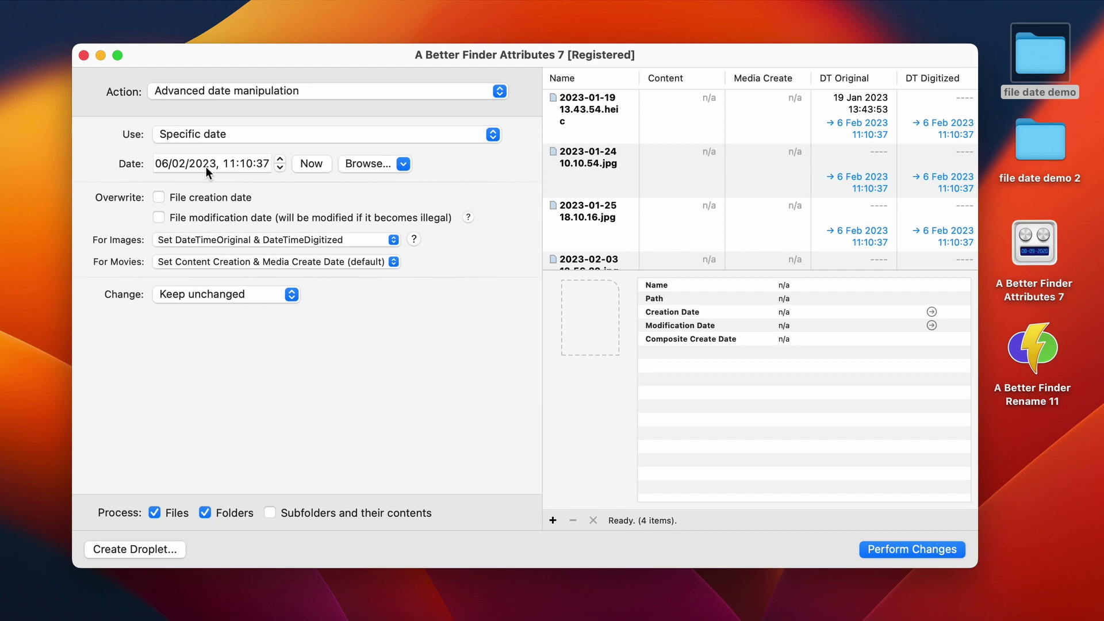
# Take new dates from the date embedded in the file name, pattern YYYY-MM-DD hh_mm_ss
pyautogui.click(246, 136)
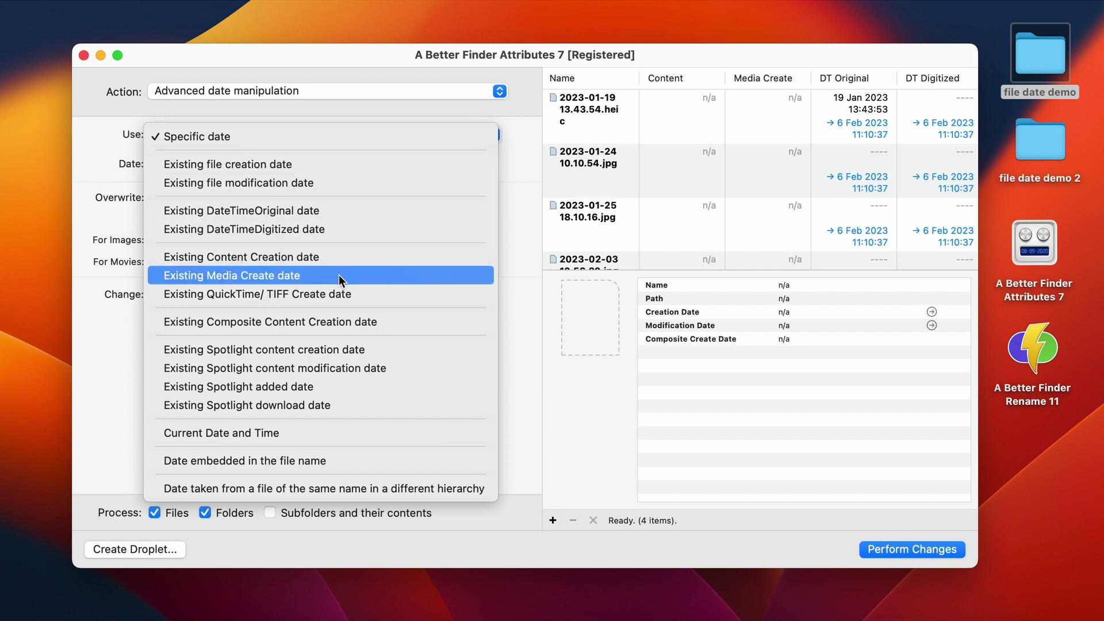
pyautogui.click(350, 461)
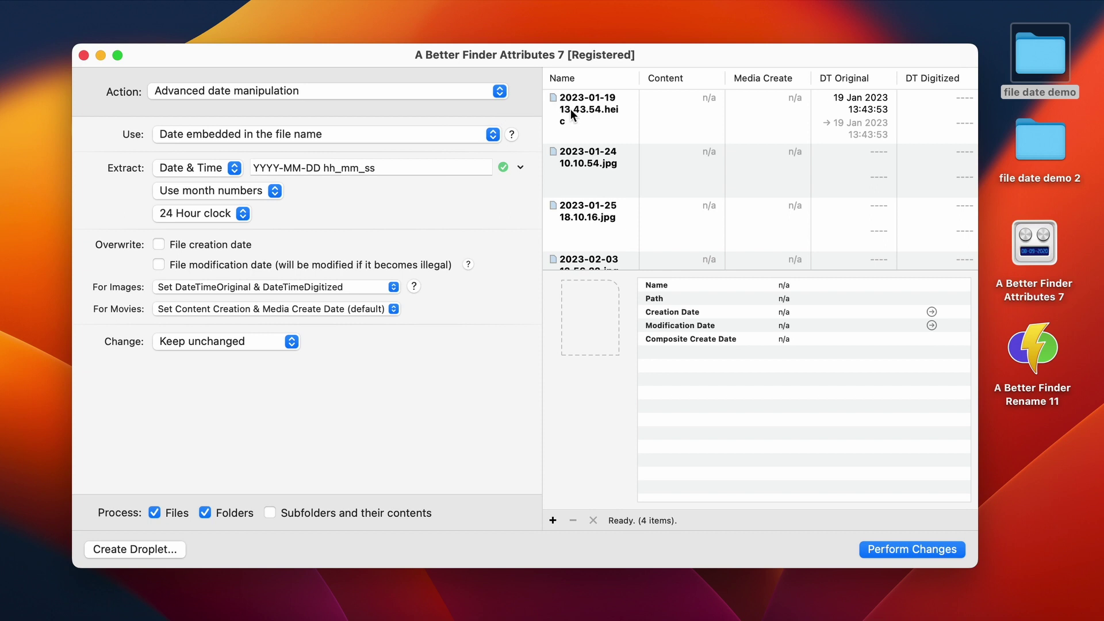
pyautogui.click(368, 168)
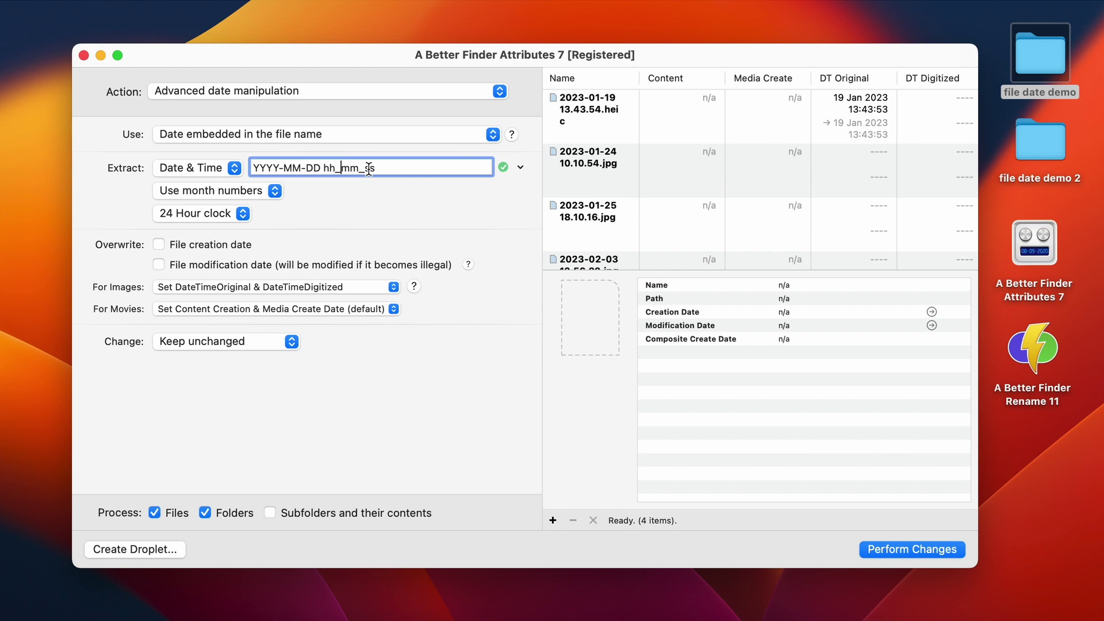
pyautogui.press('BackSpace')
pyautogui.write('.')
pyautogui.press('BackSpace')
pyautogui.write('.mm.')
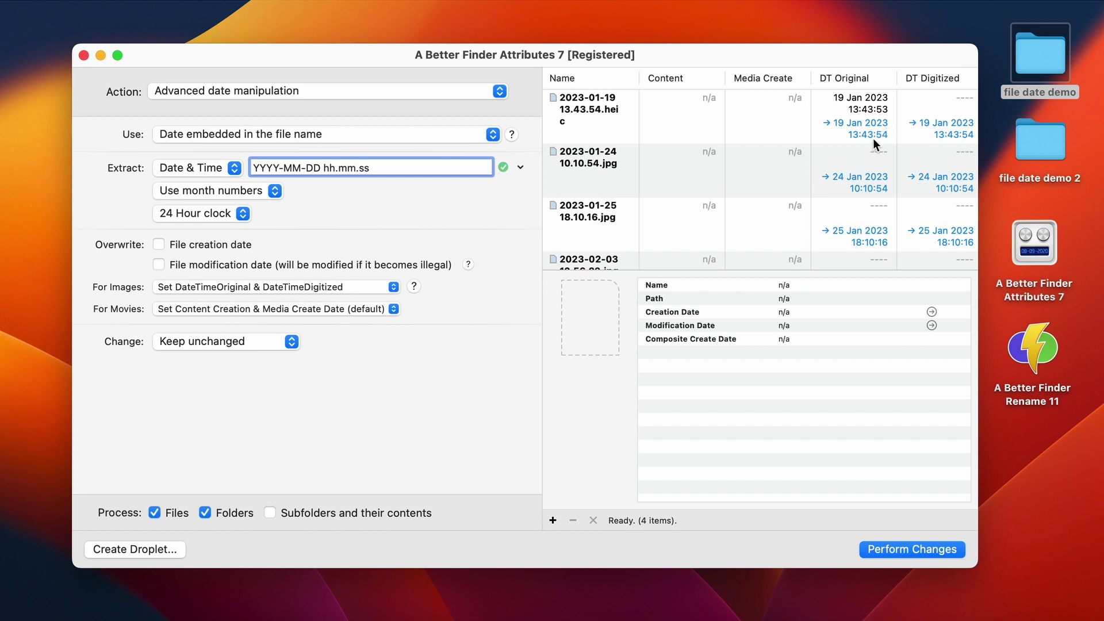
pyautogui.scroll(-2, 837, 188)
pyautogui.scroll(2, 836, 188)
pyautogui.click(407, 168)
pyautogui.press('BackSpace')
pyautogui.press('BackSpace')
pyautogui.press('BackSpace')
pyautogui.press('BackSpace')
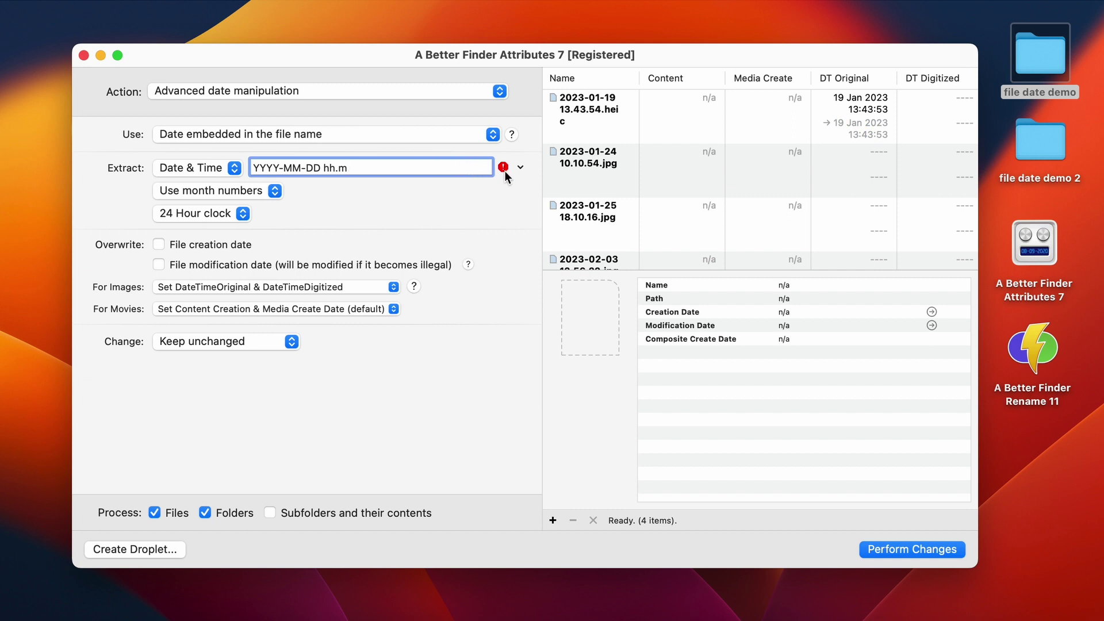
pyautogui.write('m.ss')
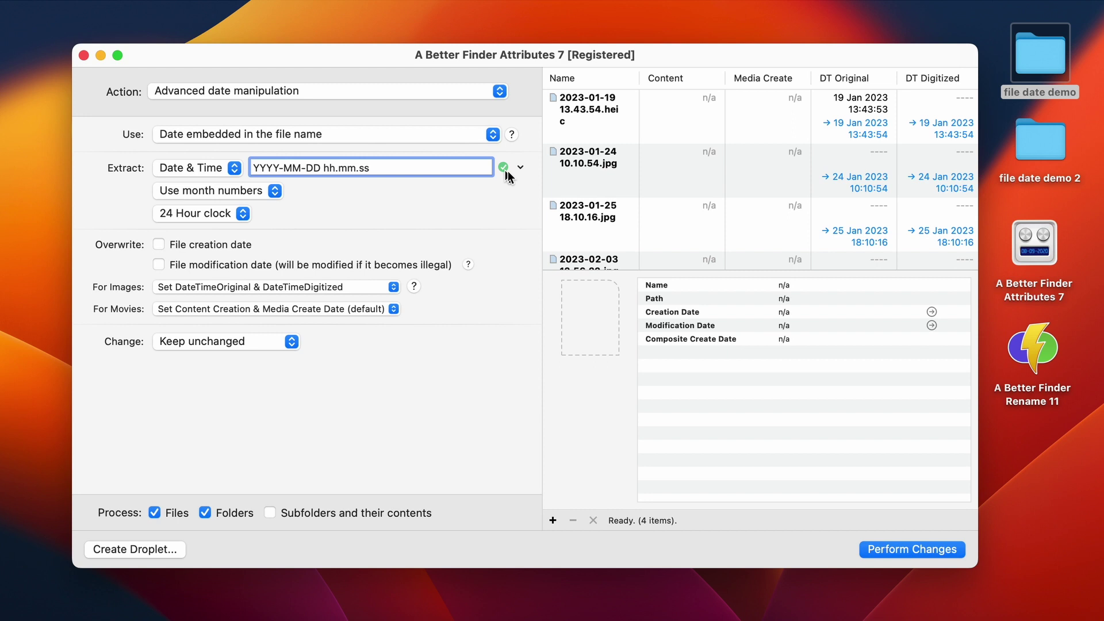
pyautogui.click(520, 167)
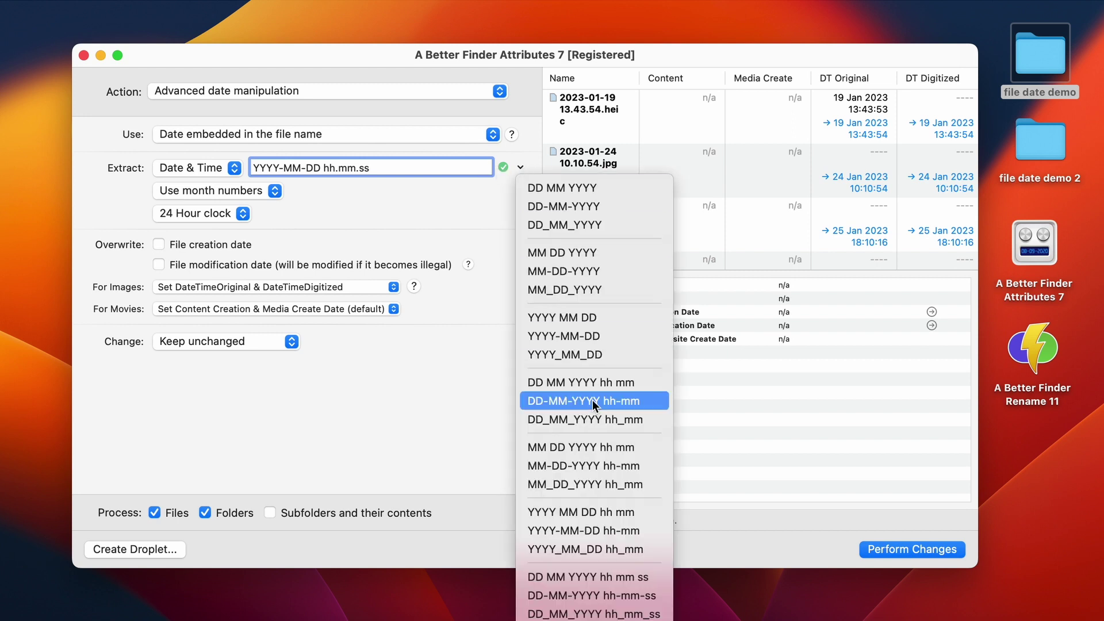
pyautogui.scroll(-3, 592, 400)
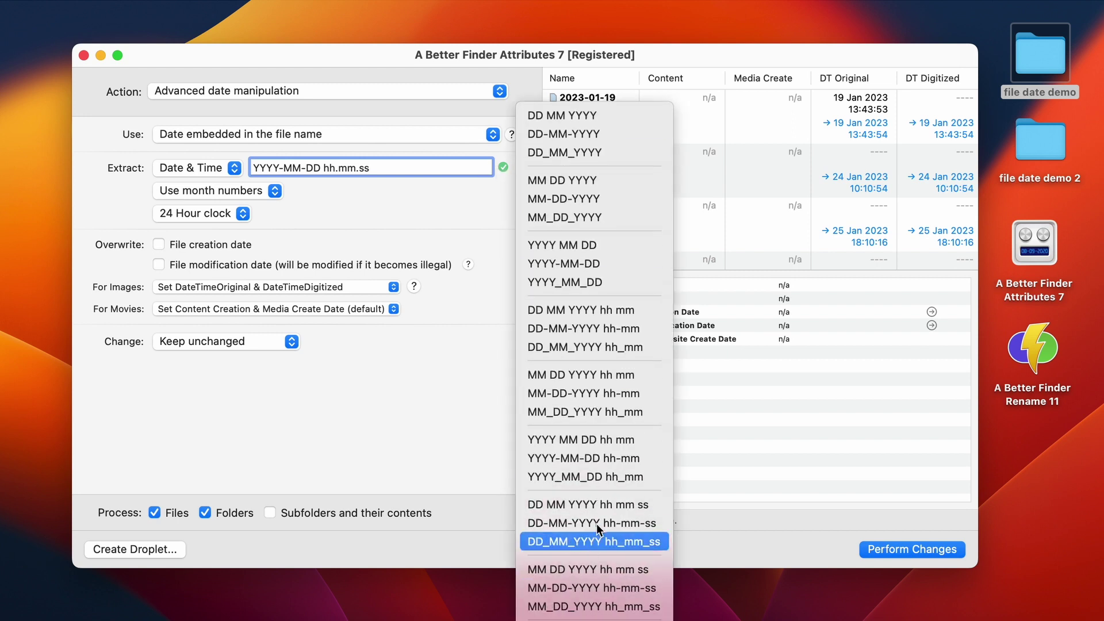
pyautogui.click(424, 205)
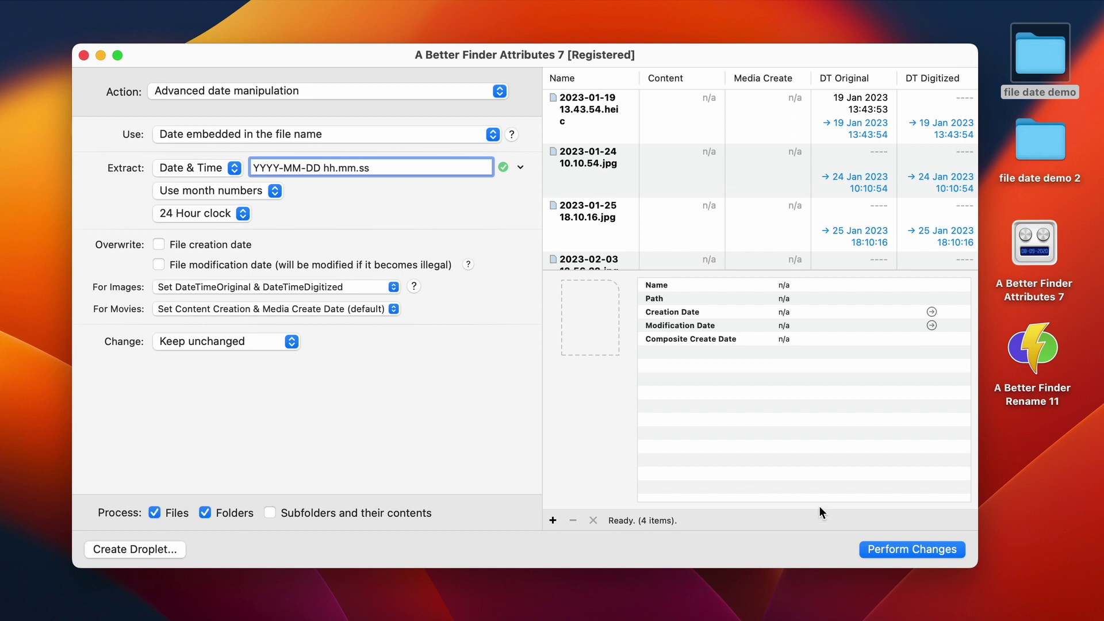
# Perform the changes on the four photos, suppressing the data-loss warning in future
pyautogui.click(925, 553)
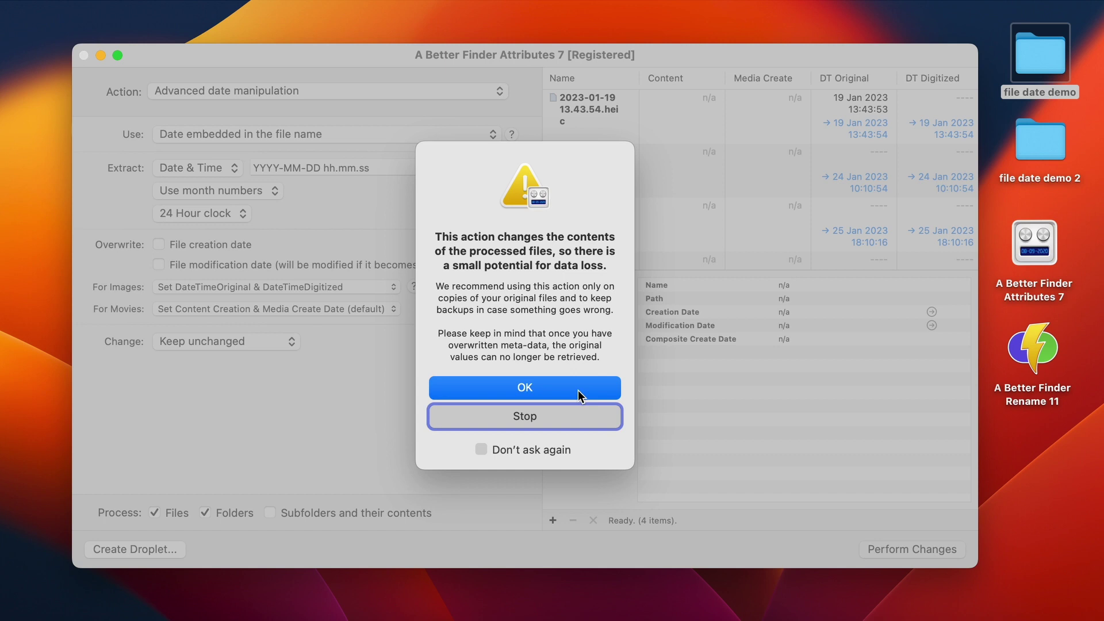
pyautogui.click(533, 448)
pyautogui.click(527, 385)
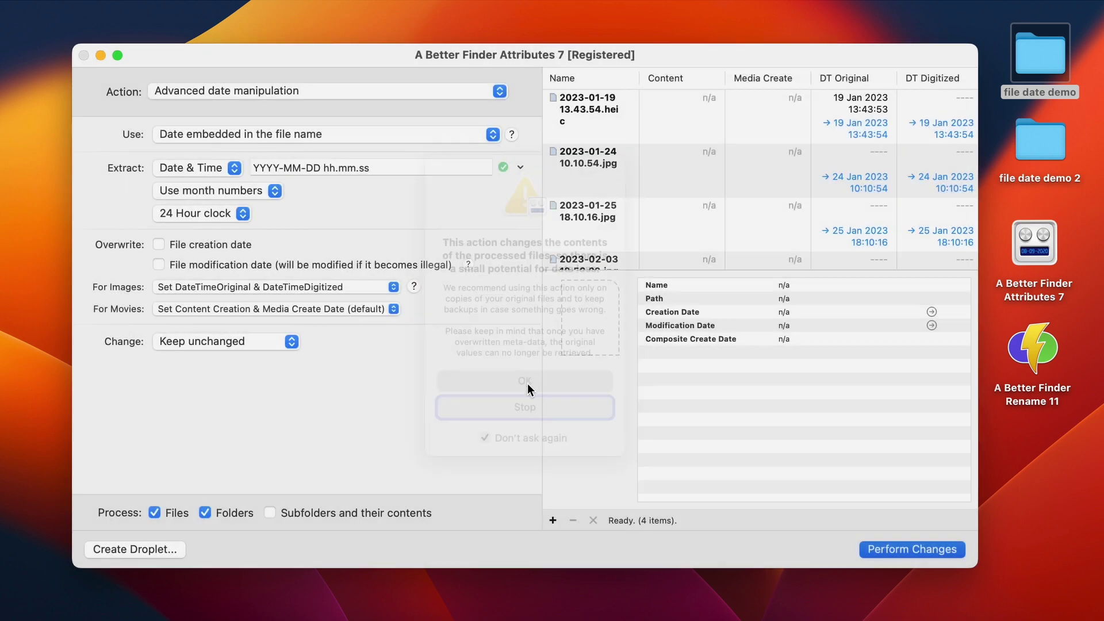
pyautogui.click(744, 389)
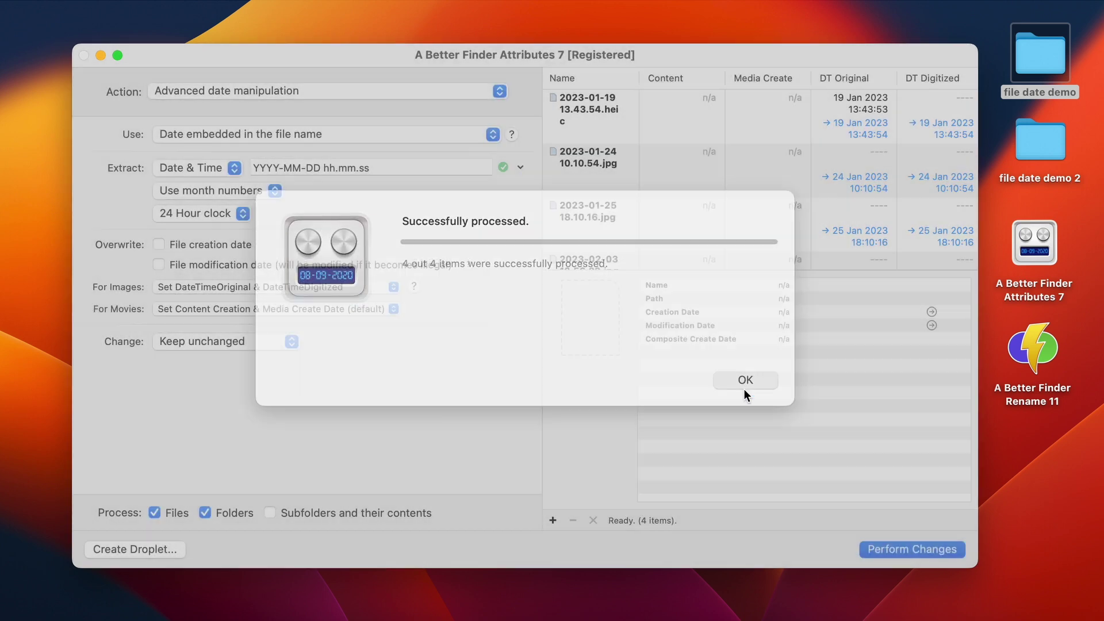
# Clear all files from the list
pyautogui.scroll(-3, 788, 168)
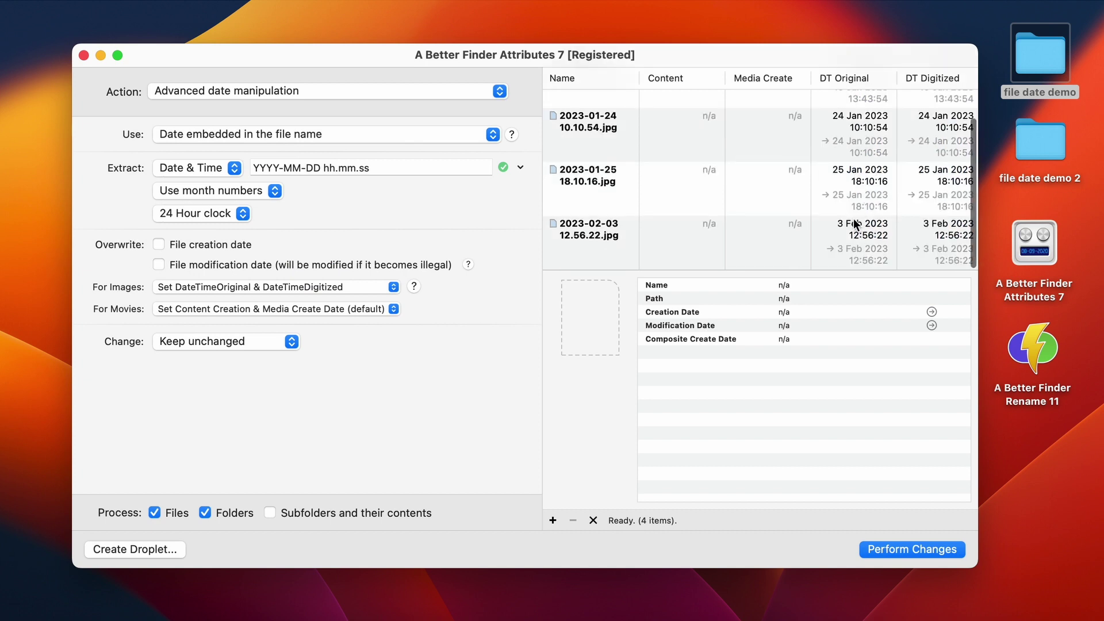
pyautogui.scroll(3, 833, 178)
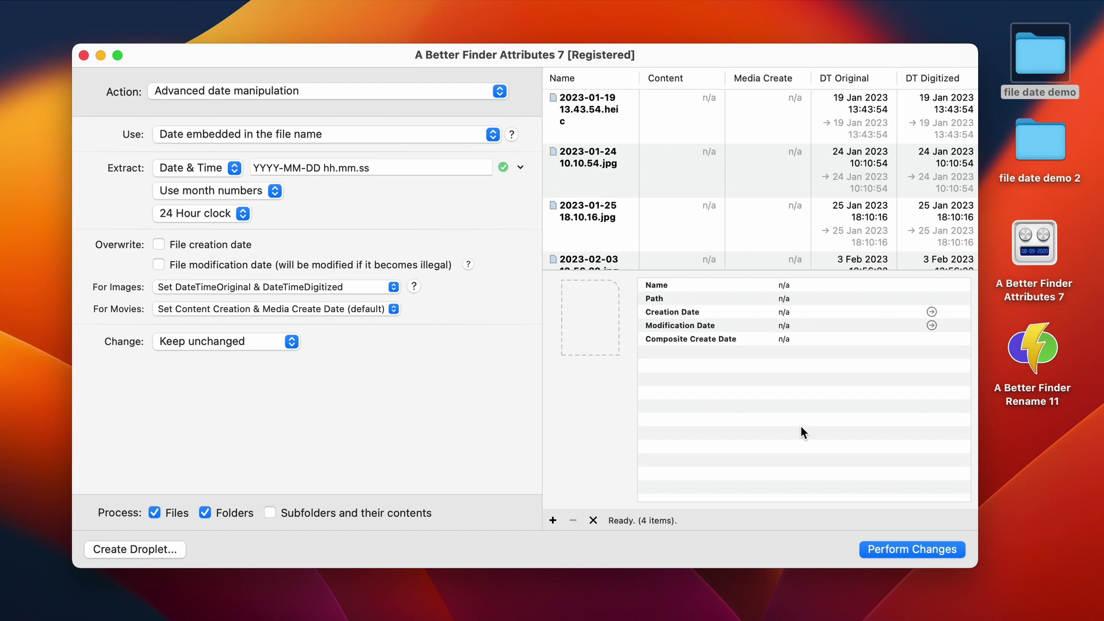
pyautogui.click(593, 521)
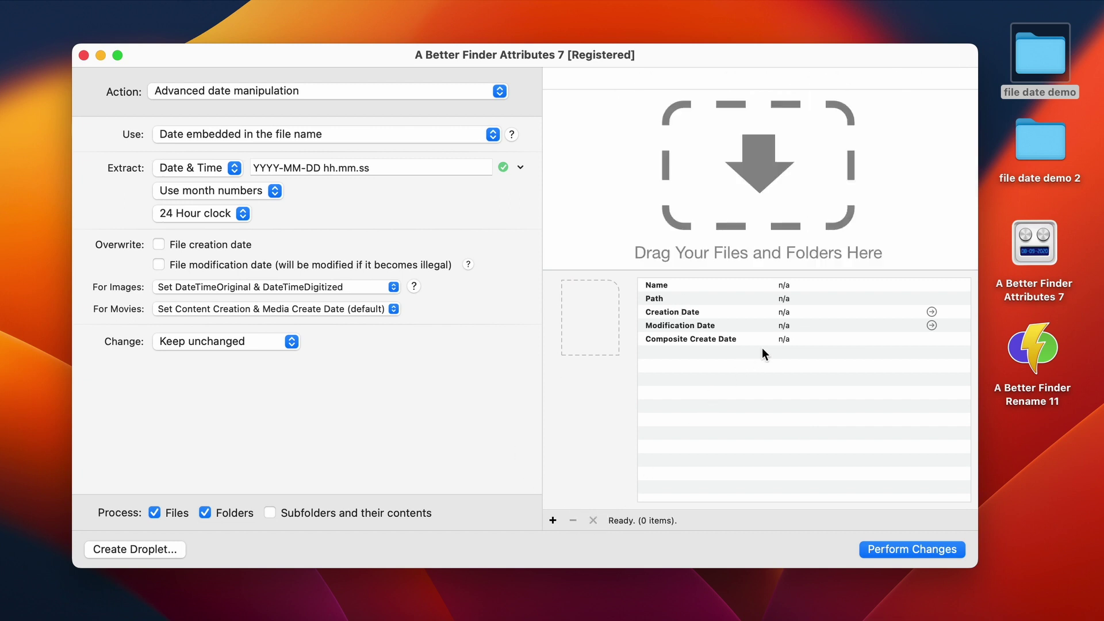
# Drag both JPEGs from file date demo 2 into the file list and close the folder
pyautogui.doubleClick(1040, 150)
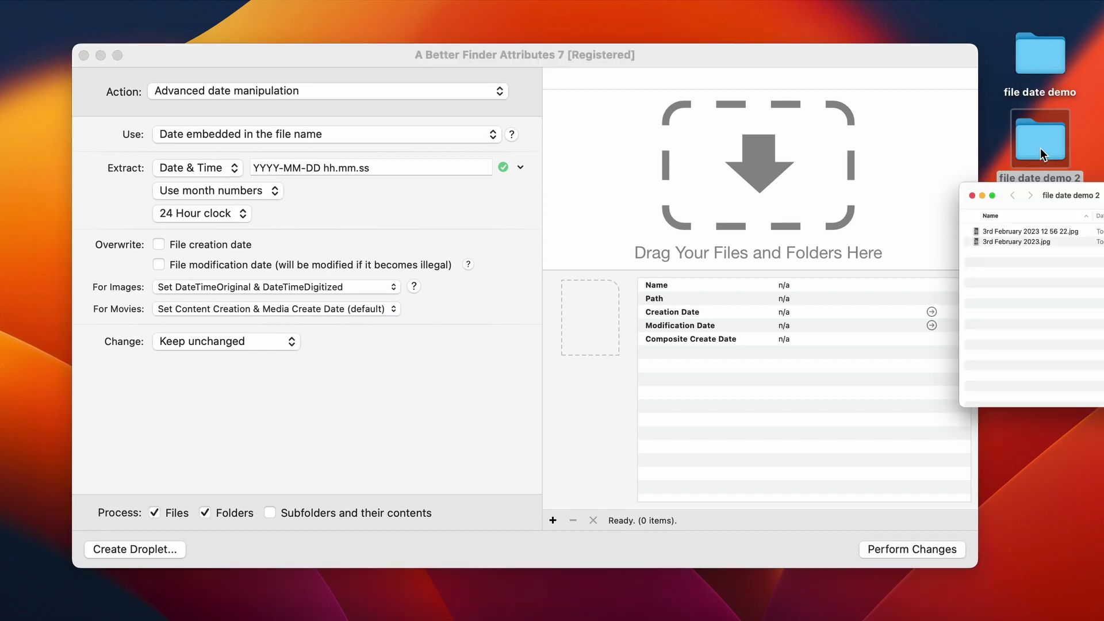
pyautogui.click(689, 315)
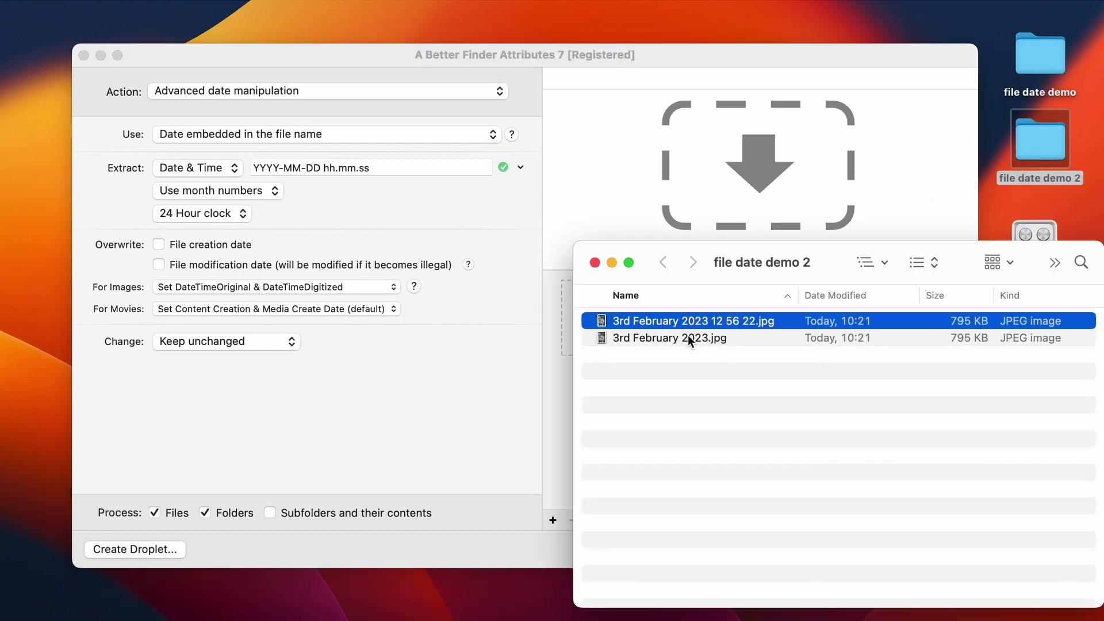
pyautogui.keyDown('shift'); pyautogui.click(688, 334); pyautogui.keyUp('shift')
pyautogui.moveTo(664, 327); pyautogui.dragTo(667, 199)
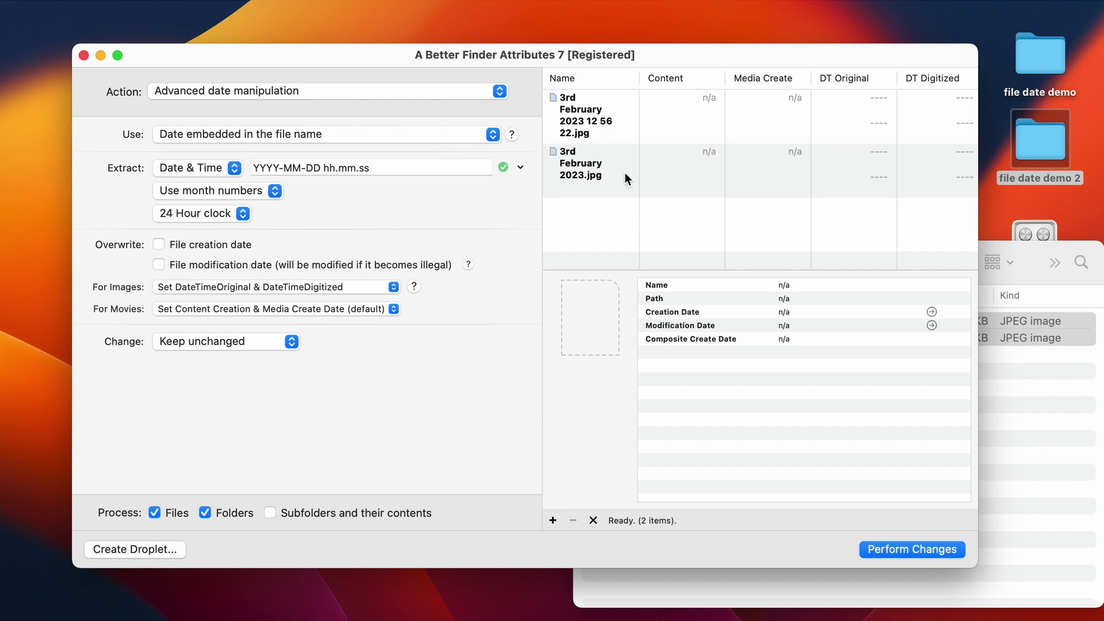
pyautogui.click(1012, 374)
pyautogui.click(605, 257)
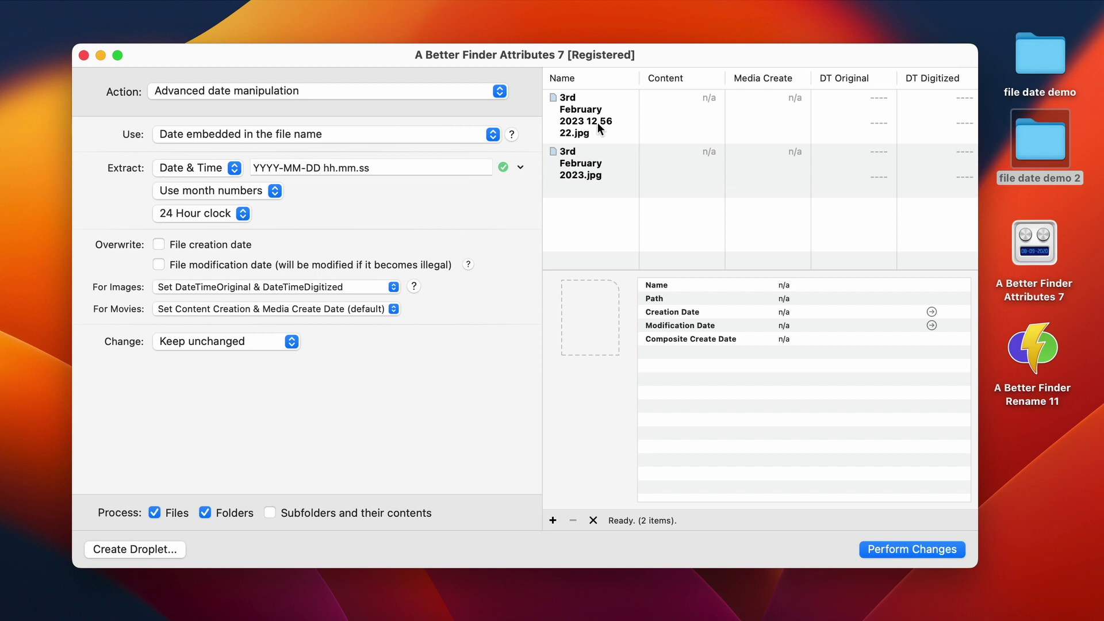
# Change the extract pattern to DD MM YYYY hh mm ss, reading months as names
pyautogui.tripleClick(390, 164)
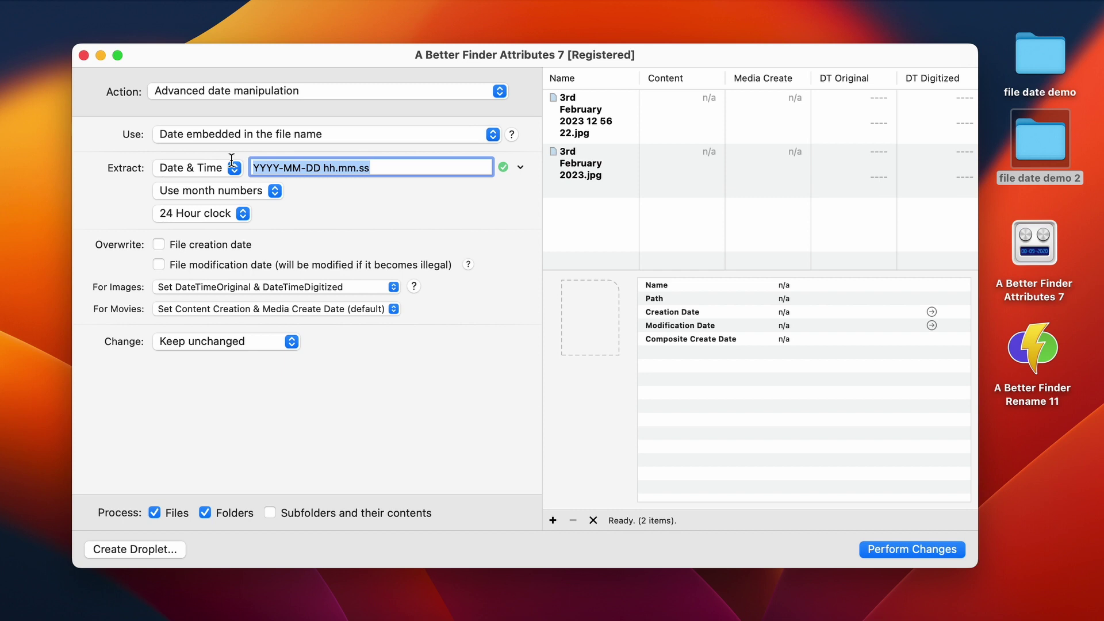
pyautogui.write('DD MM')
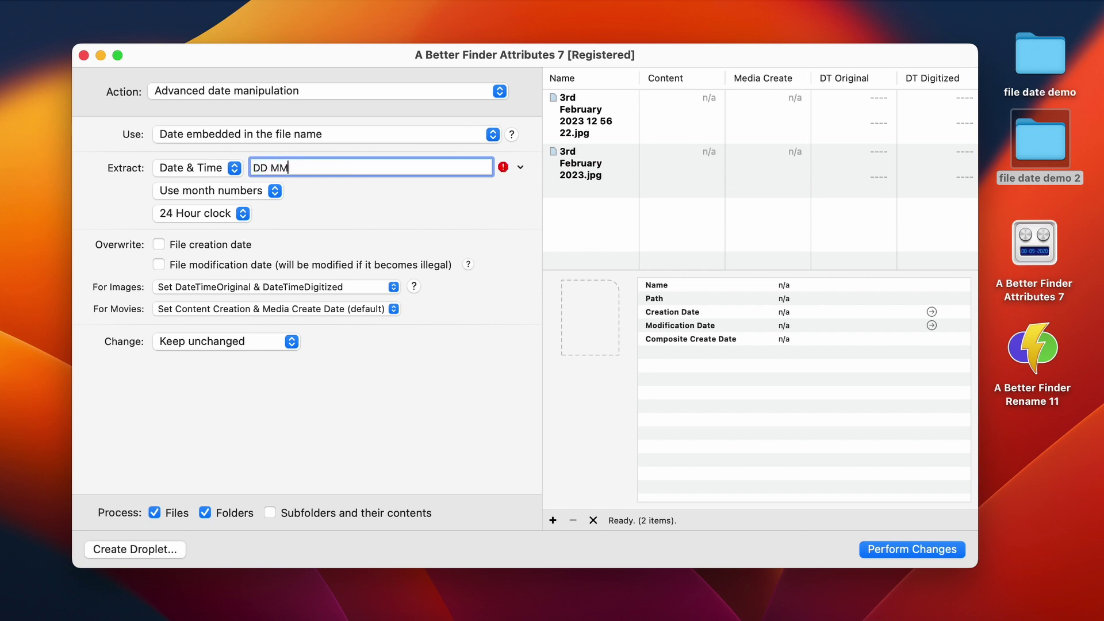
pyautogui.write(' YYYY hh mm ss')
pyautogui.click(229, 192)
pyautogui.click(233, 204)
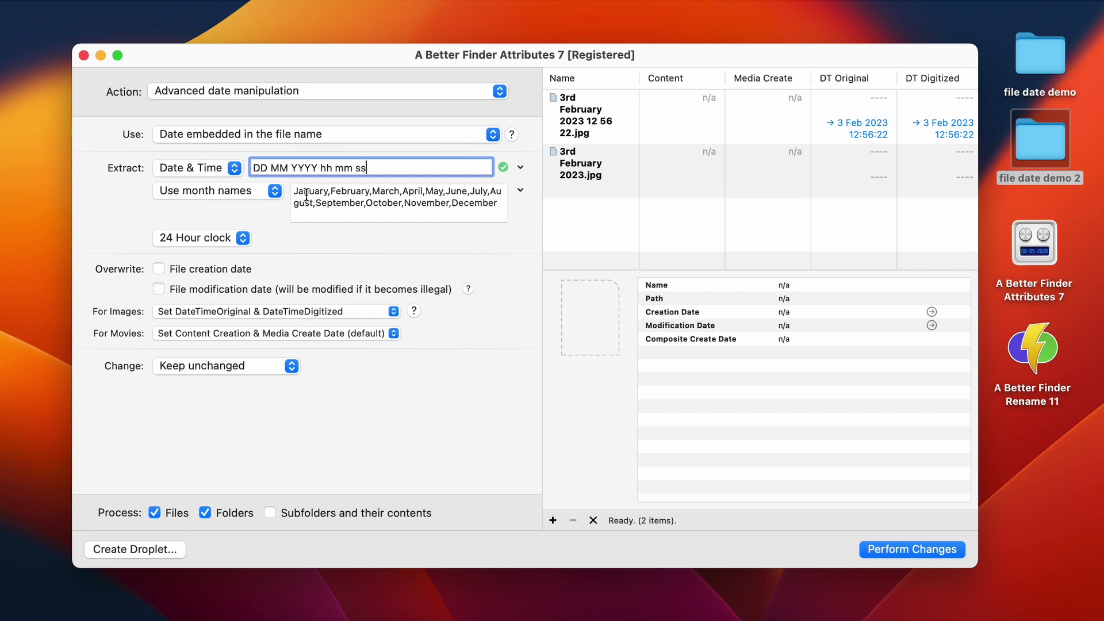
# Apply the extracted dates to both JPEGs, then keep only 3rd February 2023.jpg selected
pyautogui.click(521, 189)
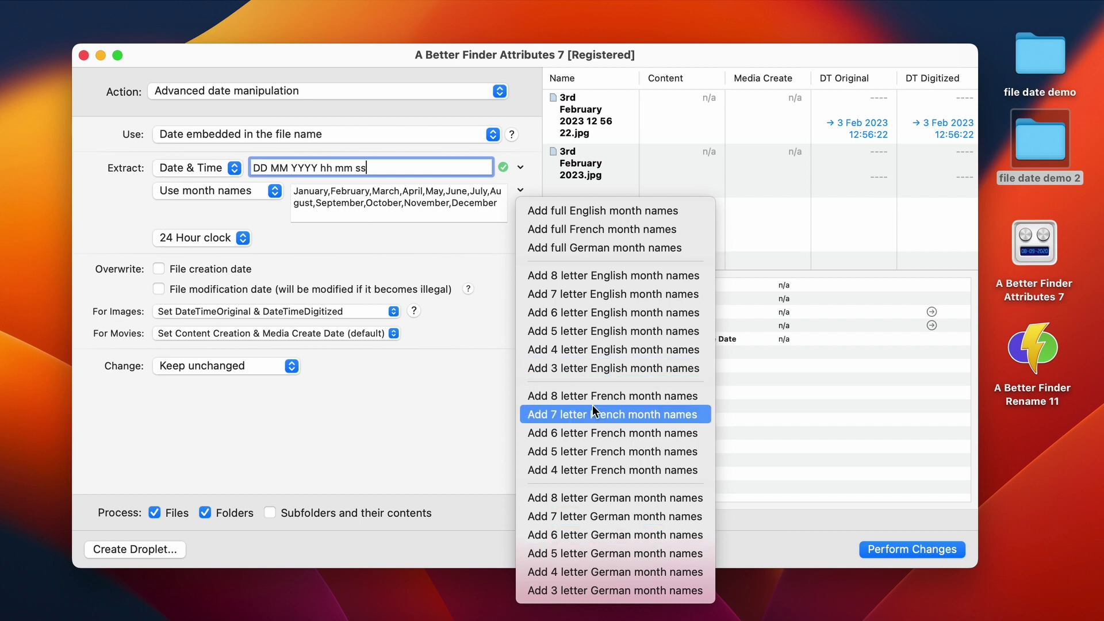
pyautogui.click(406, 228)
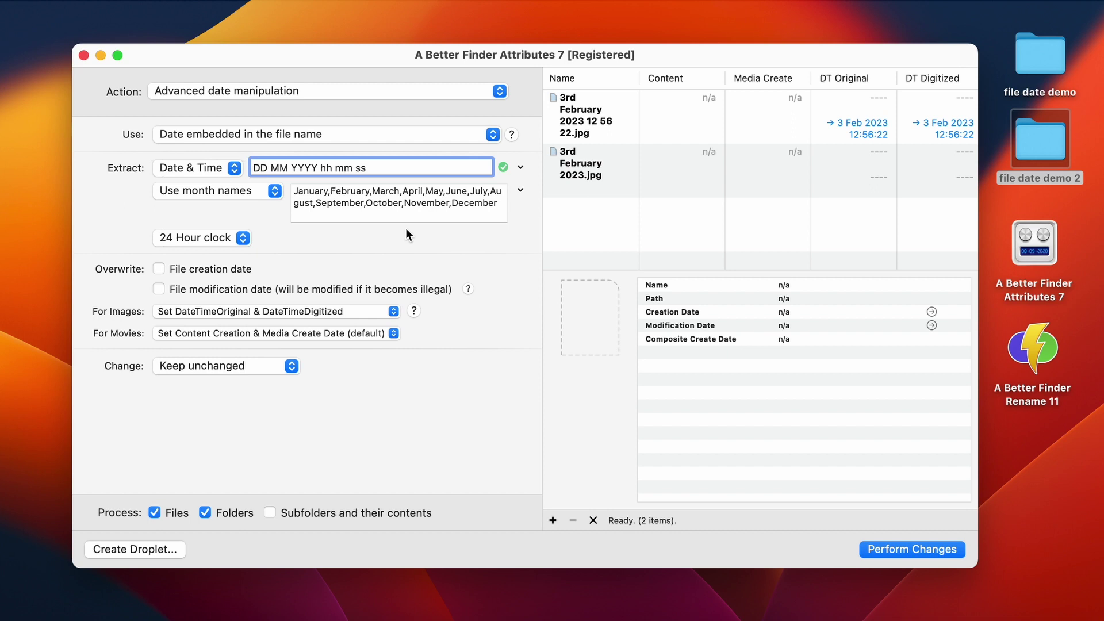
pyautogui.click(919, 549)
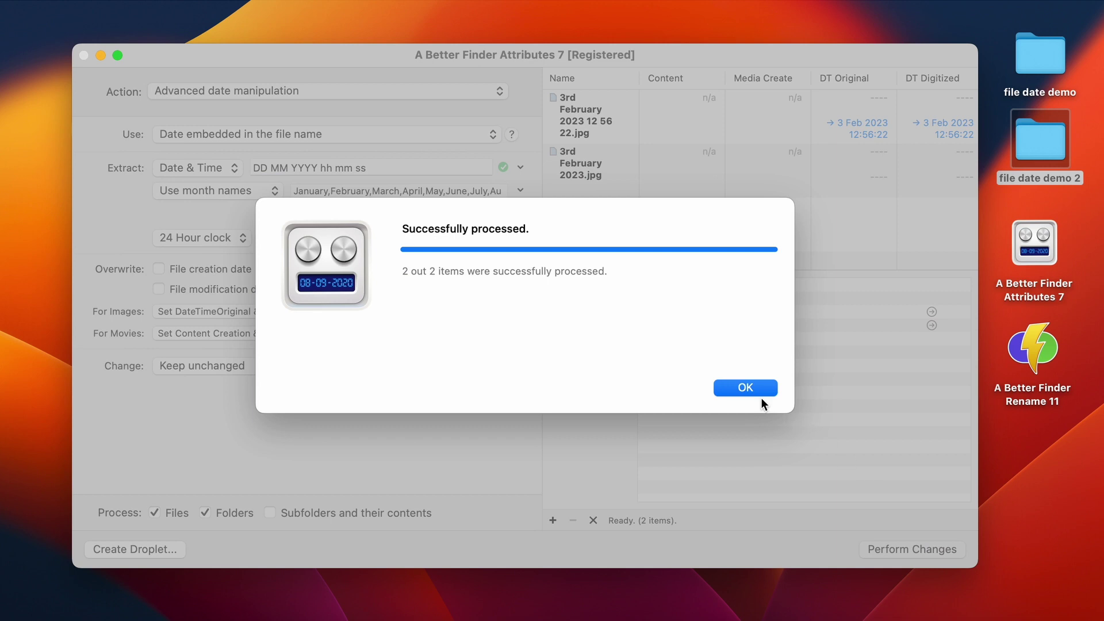
pyautogui.click(746, 385)
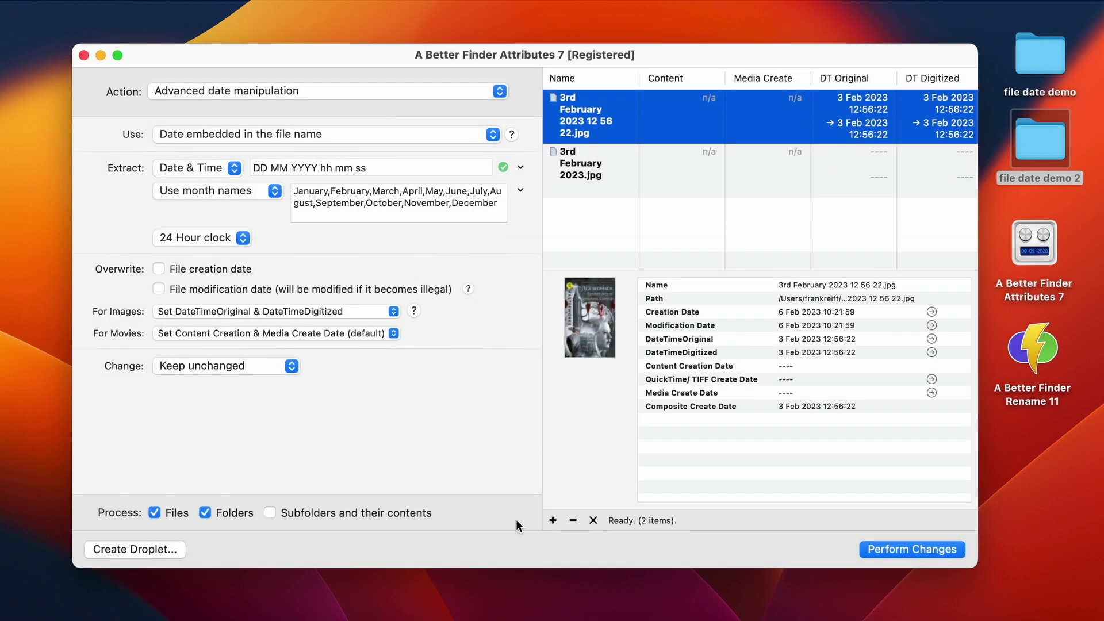
pyautogui.click(572, 521)
pyautogui.click(627, 123)
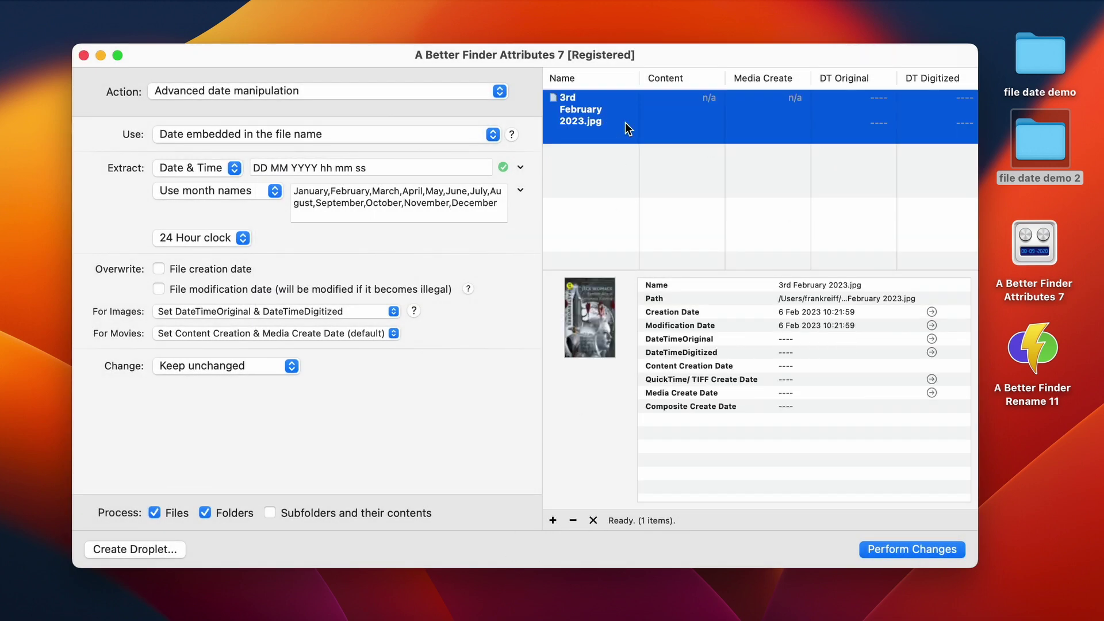
# Extract Date only using pattern DD MM YYYY with static time 12:00:00
pyautogui.click(191, 170)
pyautogui.click(195, 186)
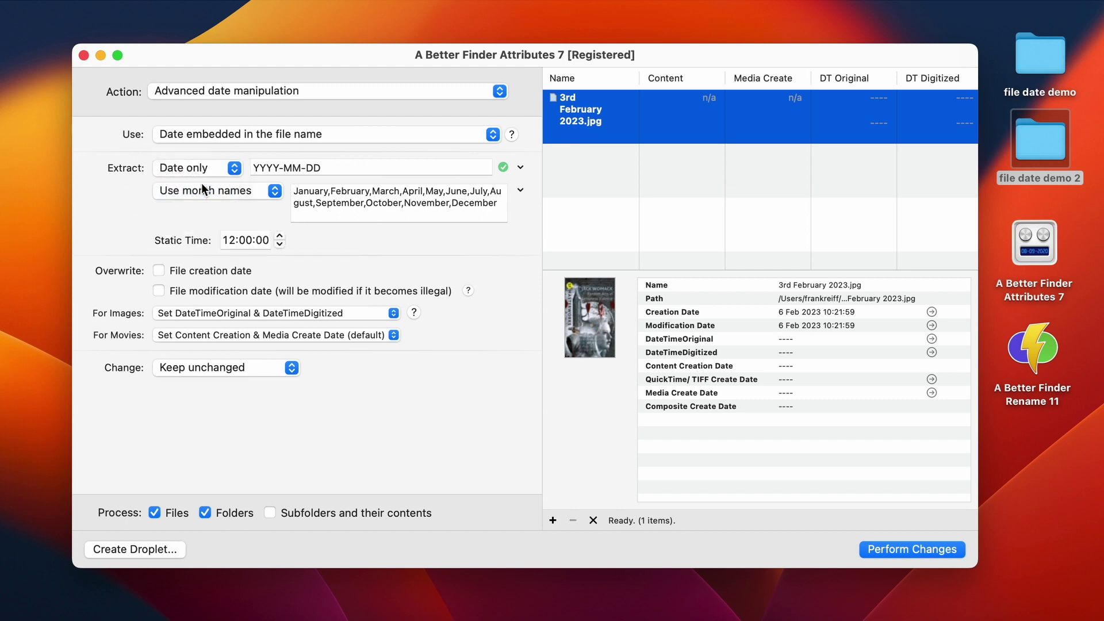
pyautogui.tripleClick(333, 171)
pyautogui.write('DD MM YYYY')
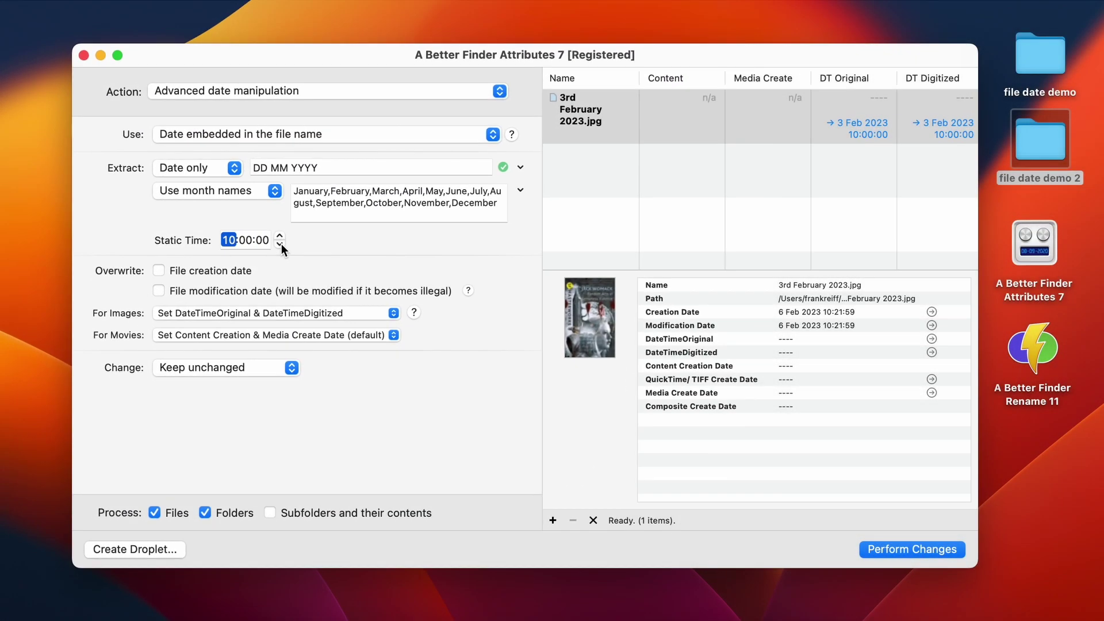
pyautogui.click(281, 238)
pyautogui.click(280, 244)
pyautogui.click(280, 238)
# Apply the new EXIF dates to 3rd February 2023.jpg and clear the file list
pyautogui.click(903, 543)
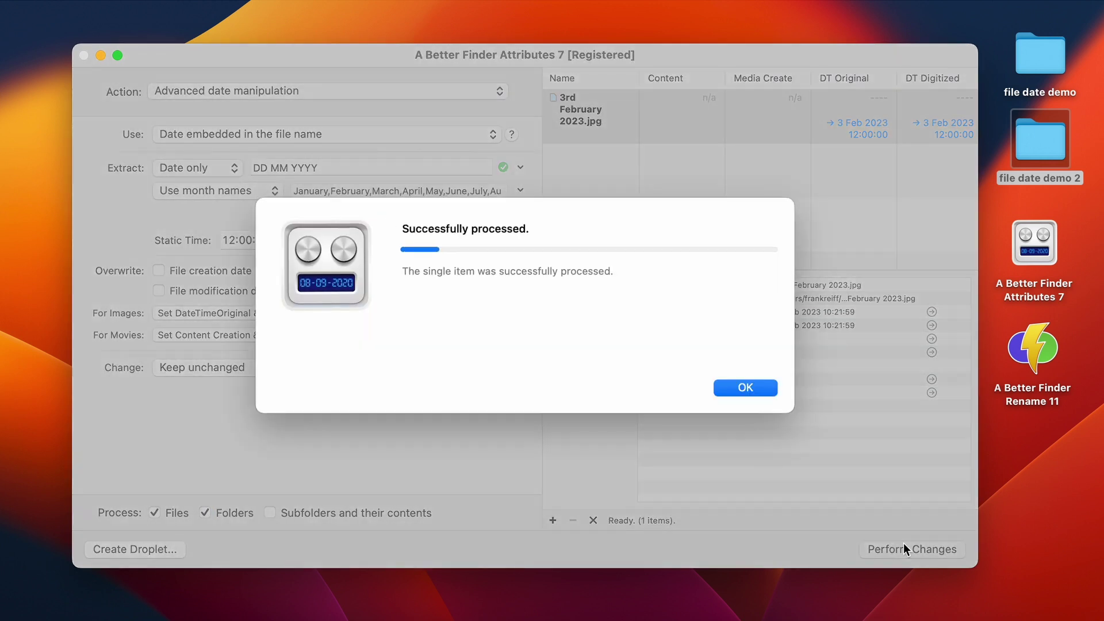
pyautogui.click(748, 388)
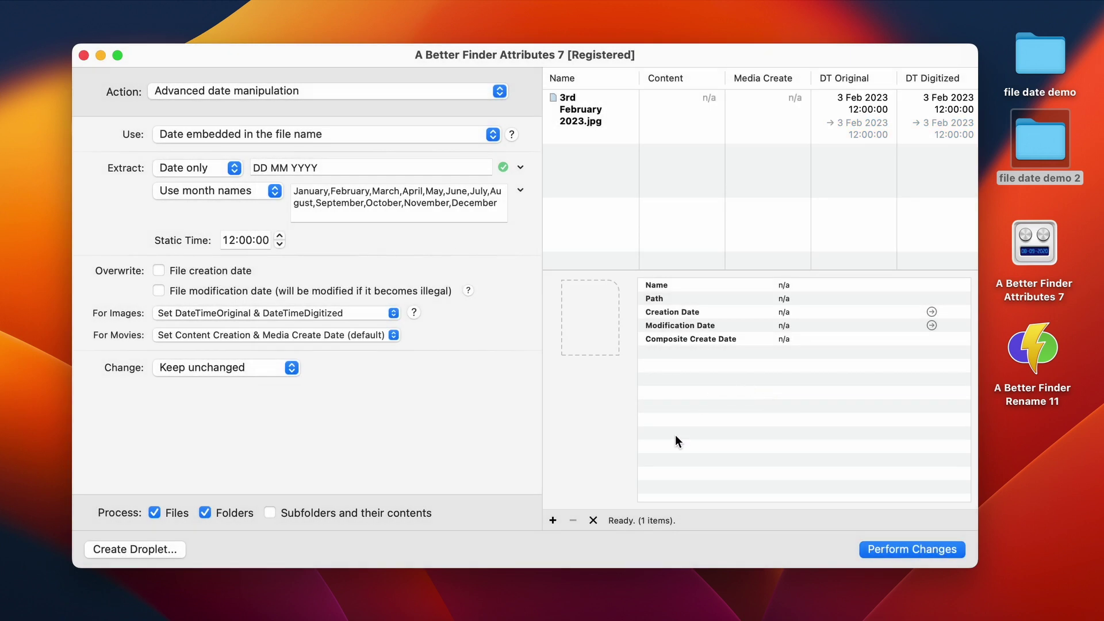
pyautogui.click(593, 520)
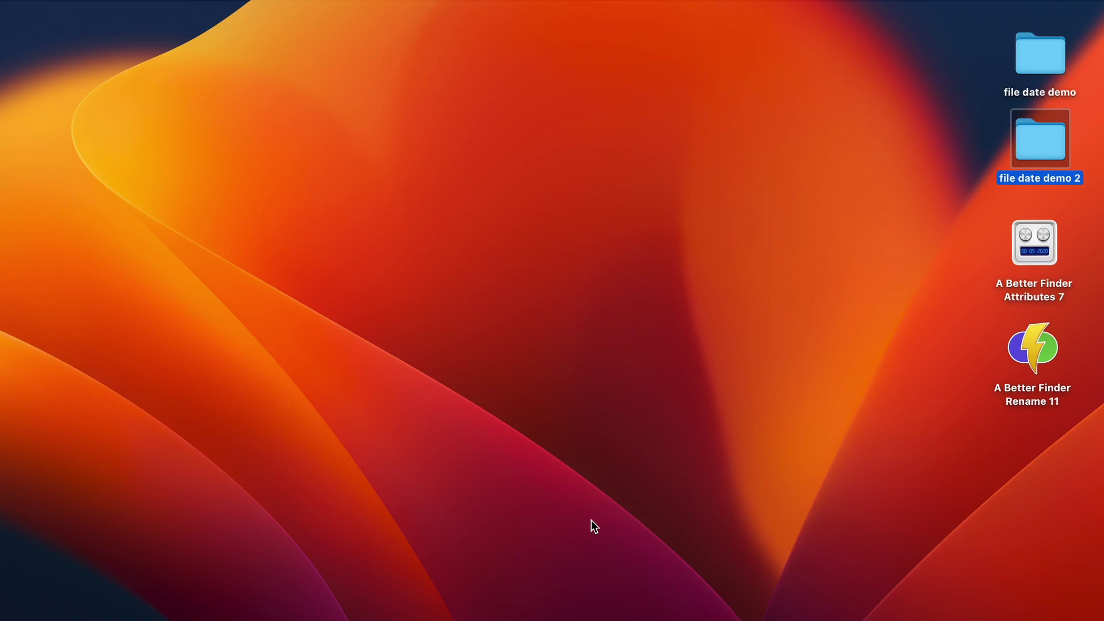
# Launch A Better Finder Rename 11 and drag the four file date demo photos into it
pyautogui.doubleClick(1033, 347)
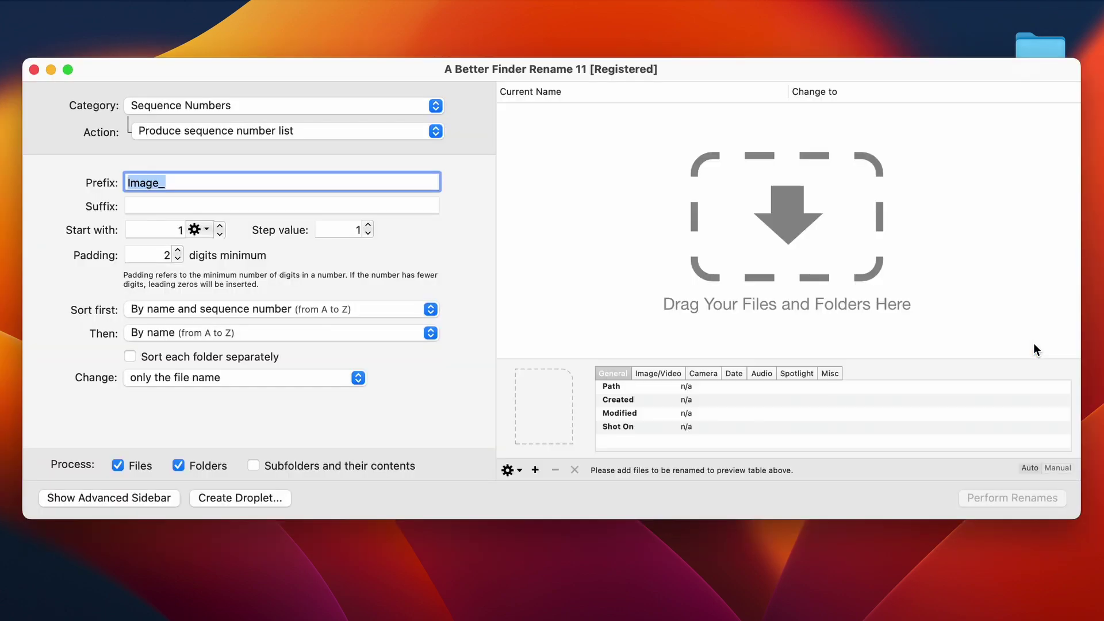
pyautogui.doubleClick(1036, 48)
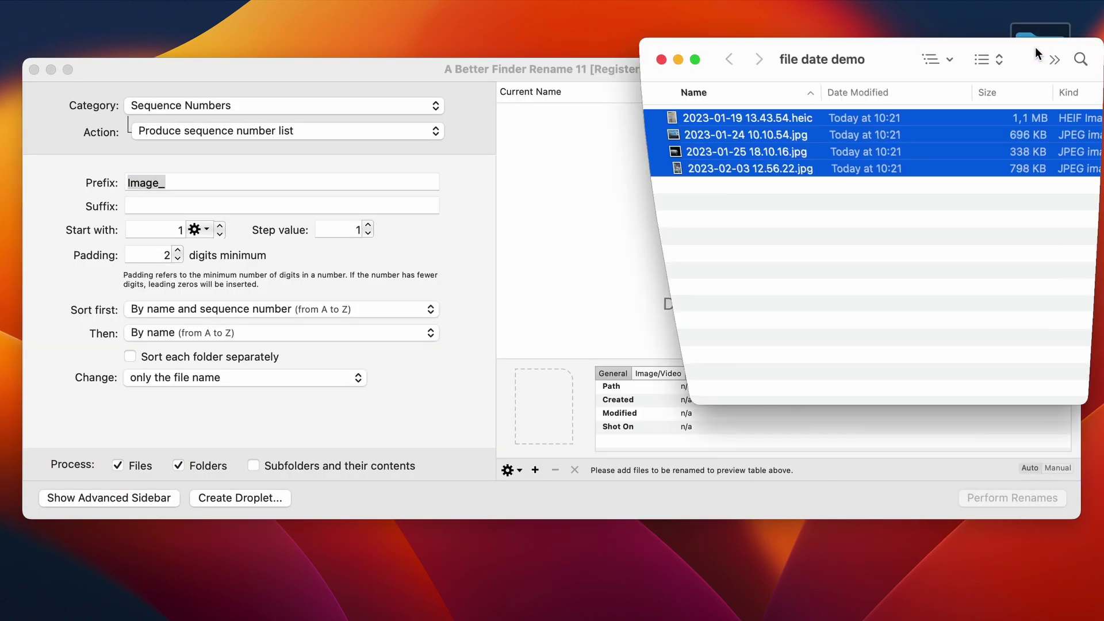
pyautogui.moveTo(693, 133); pyautogui.dragTo(583, 157)
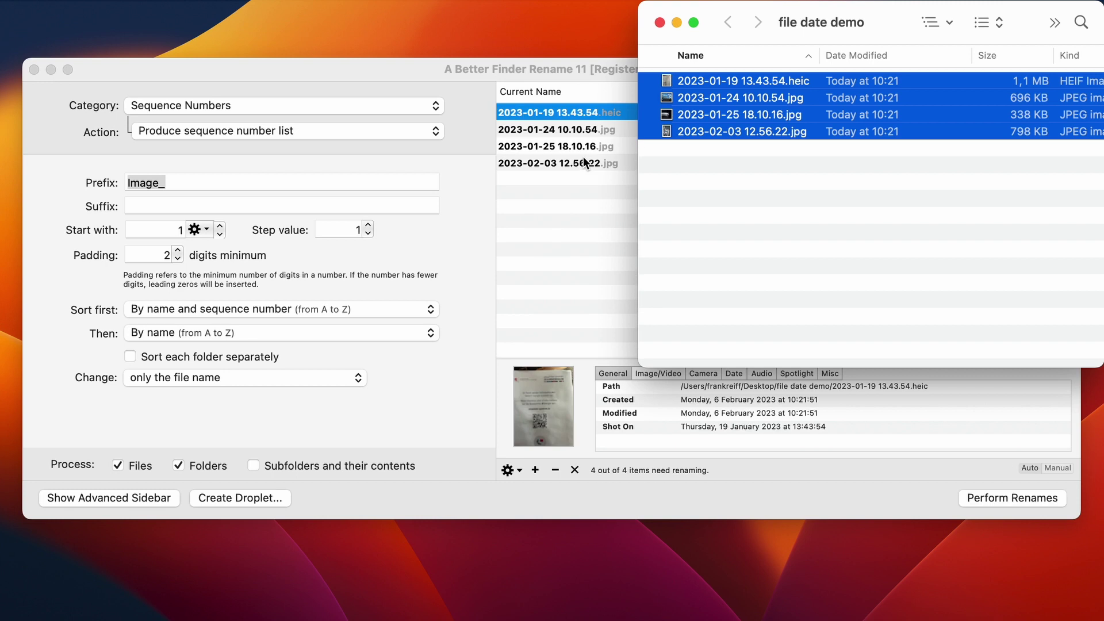
pyautogui.click(822, 200)
pyautogui.click(678, 22)
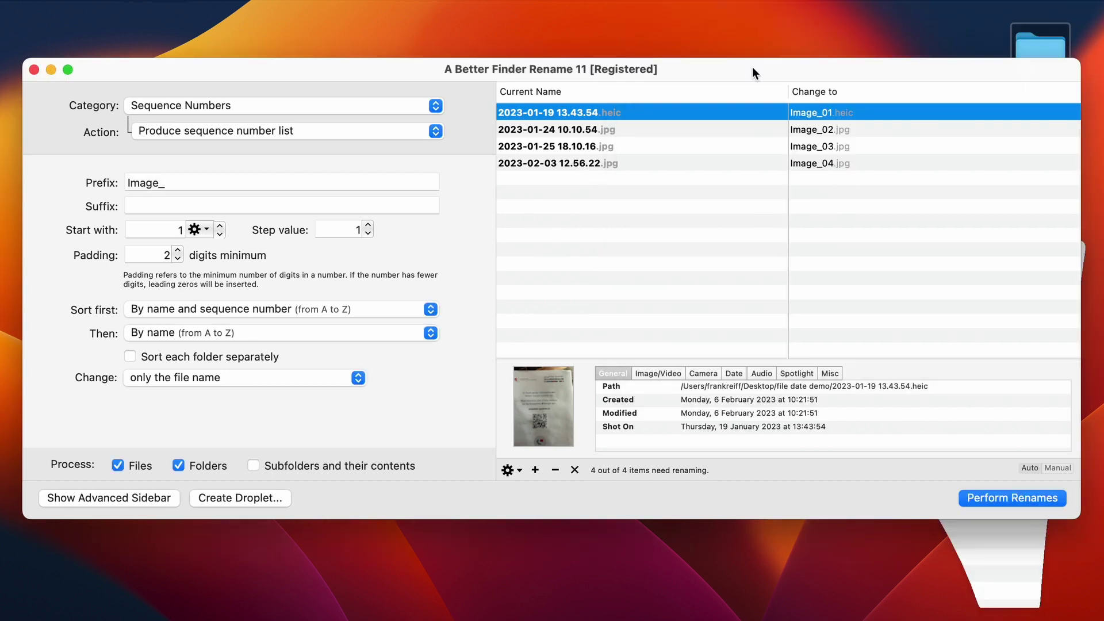
pyautogui.click(230, 105)
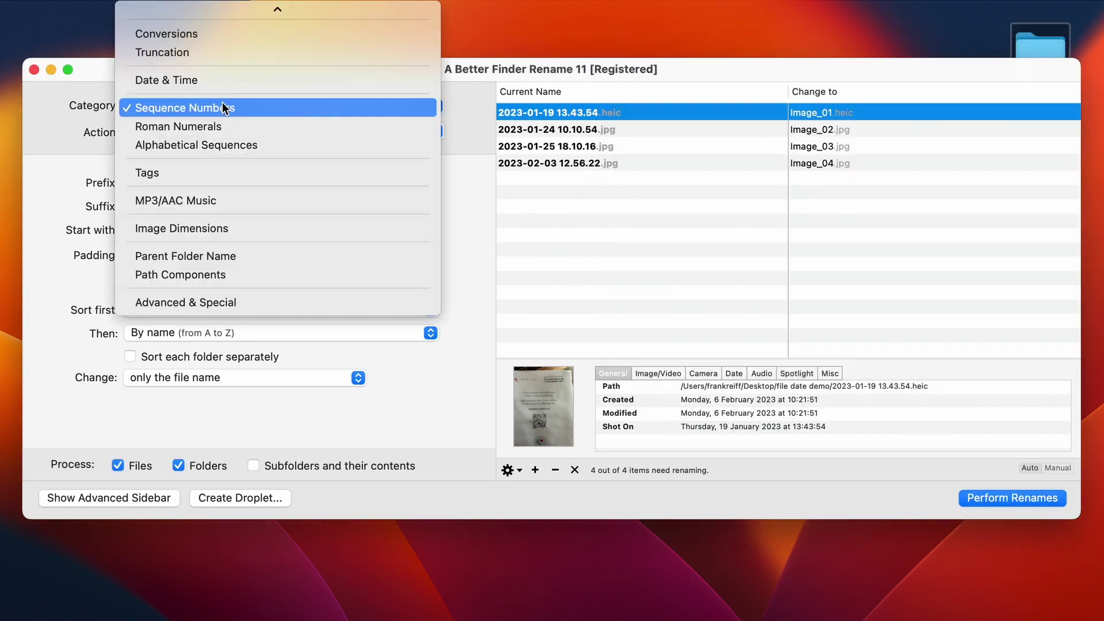
# Rename to date/time in the Date & Time category, using the digital camera EXIF date
pyautogui.click(216, 81)
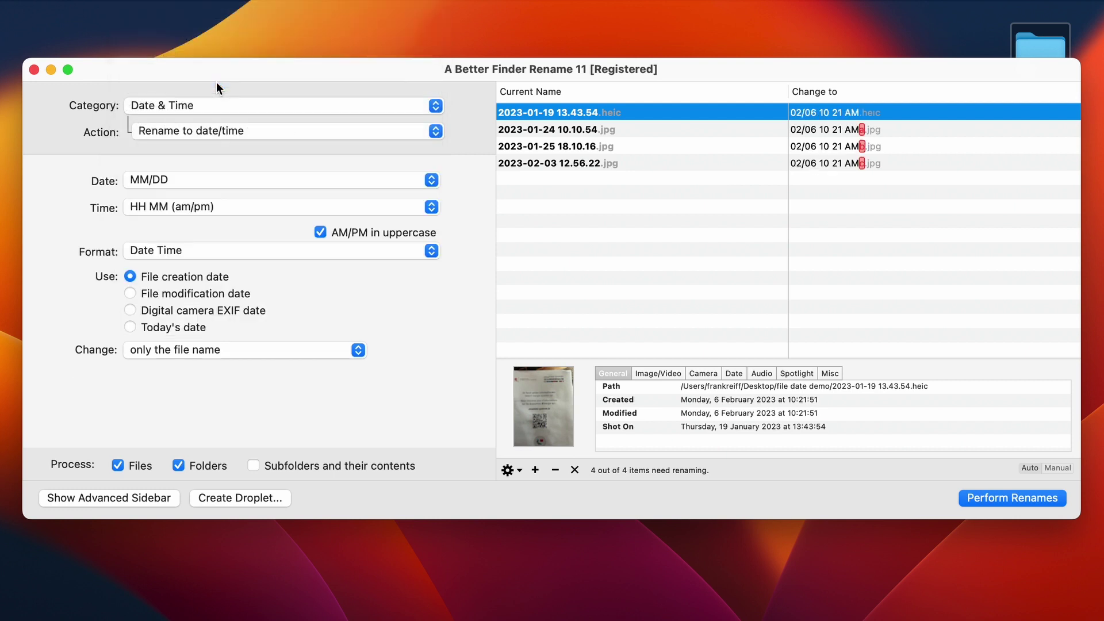
pyautogui.click(229, 131)
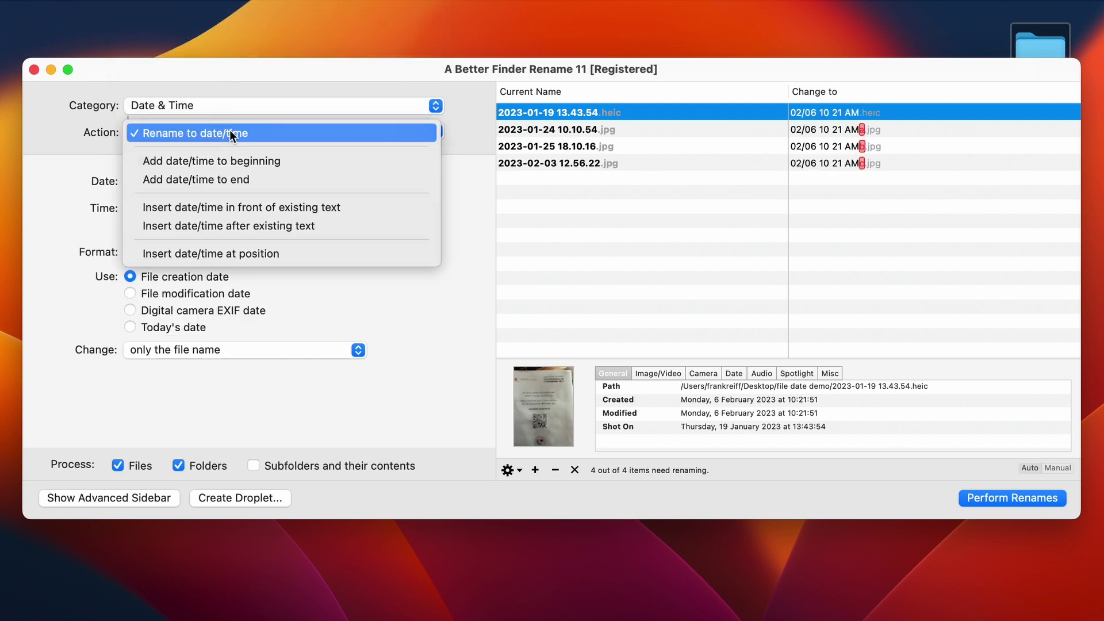
pyautogui.click(230, 133)
pyautogui.click(229, 132)
pyautogui.click(229, 132)
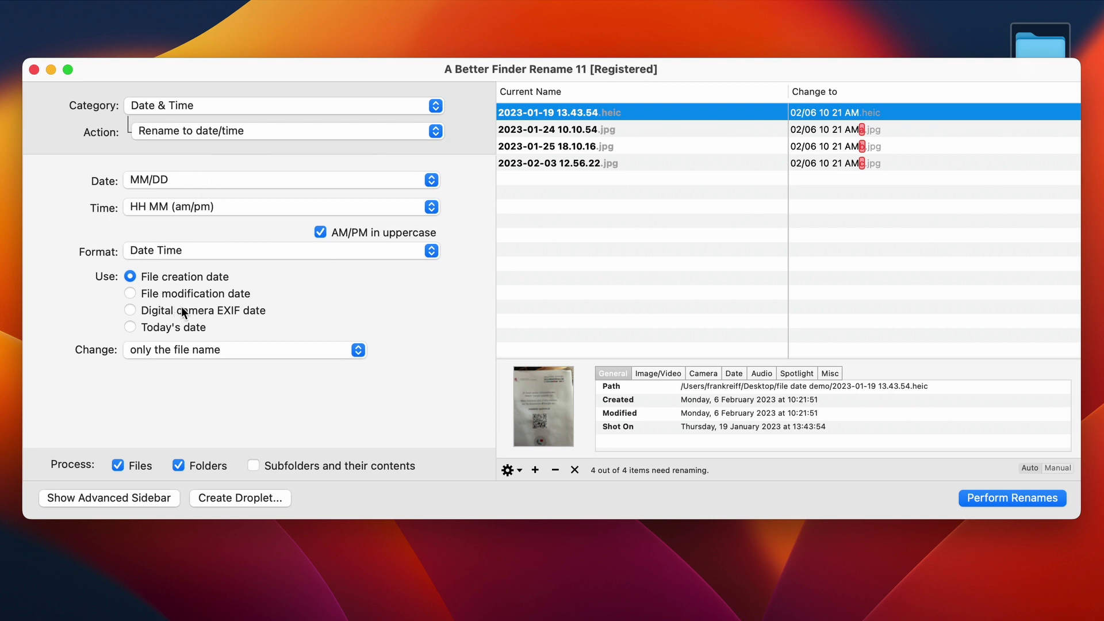
pyautogui.click(222, 309)
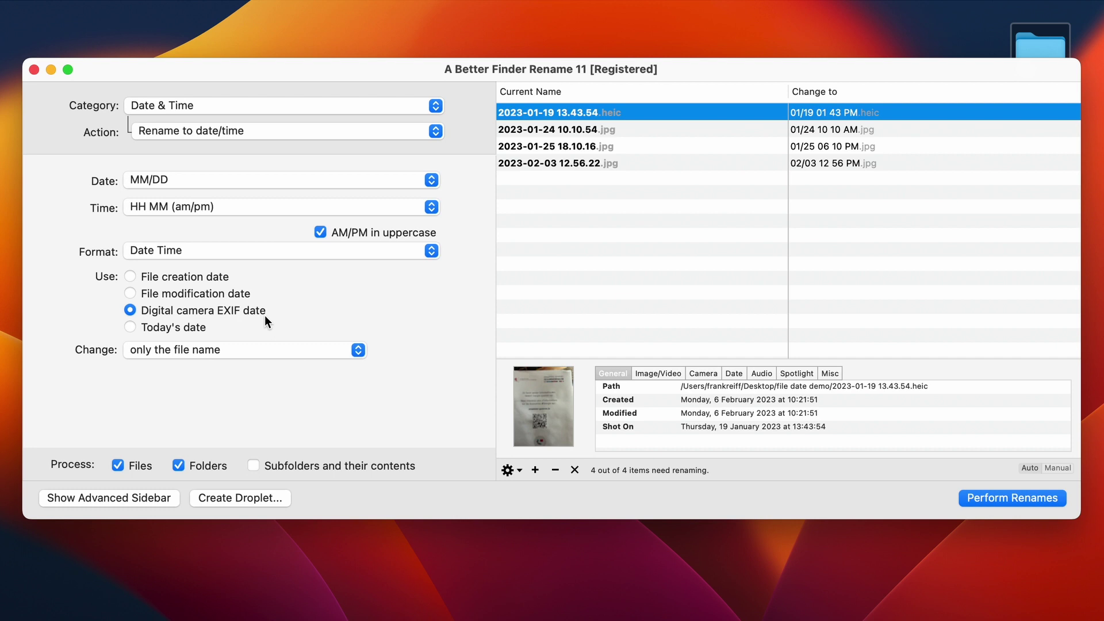
pyautogui.click(254, 182)
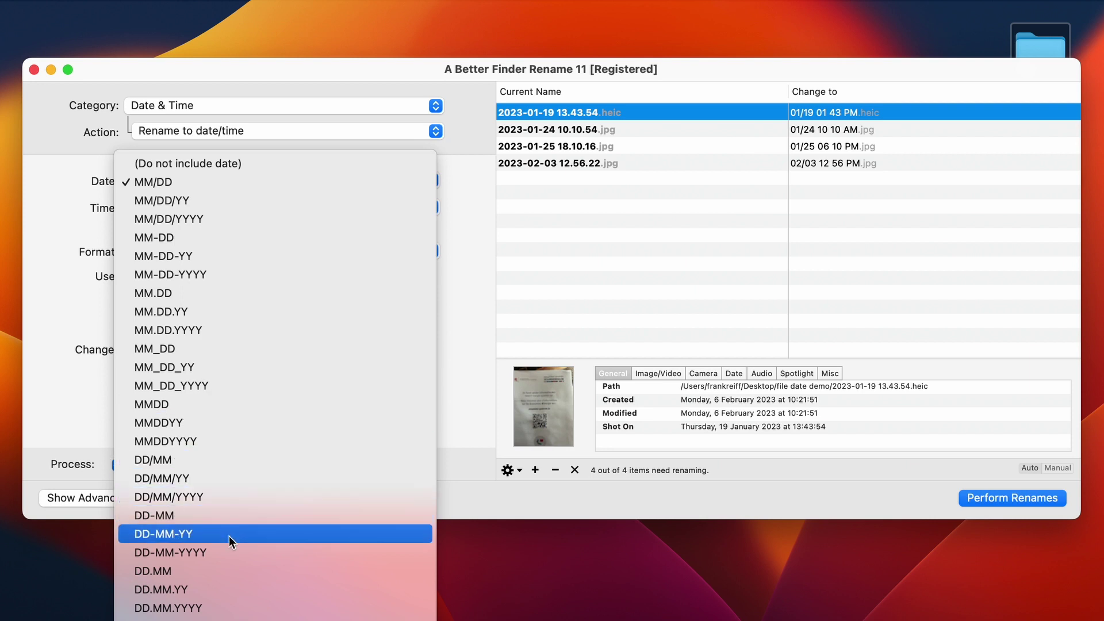
pyautogui.scroll(-5, 229, 536)
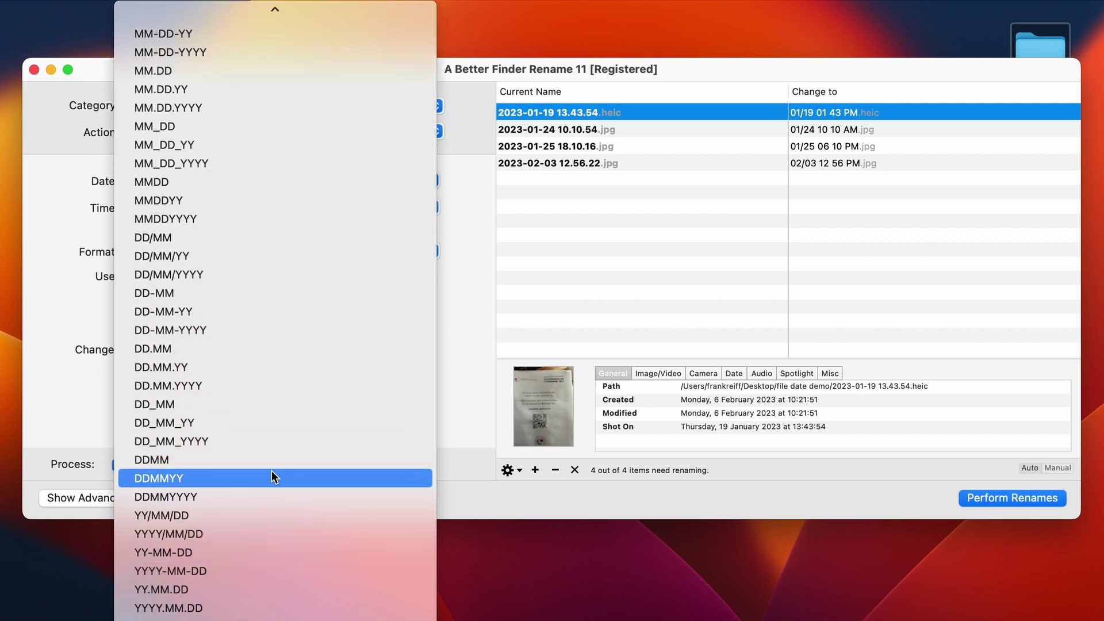
pyautogui.scroll(-1, 265, 598)
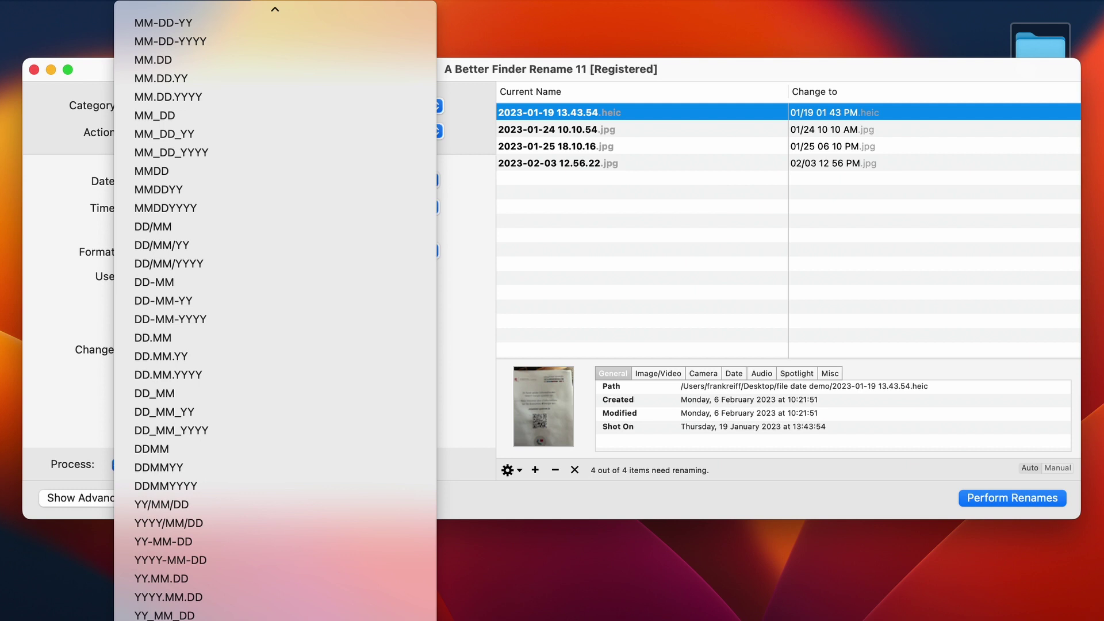
pyautogui.click(241, 609)
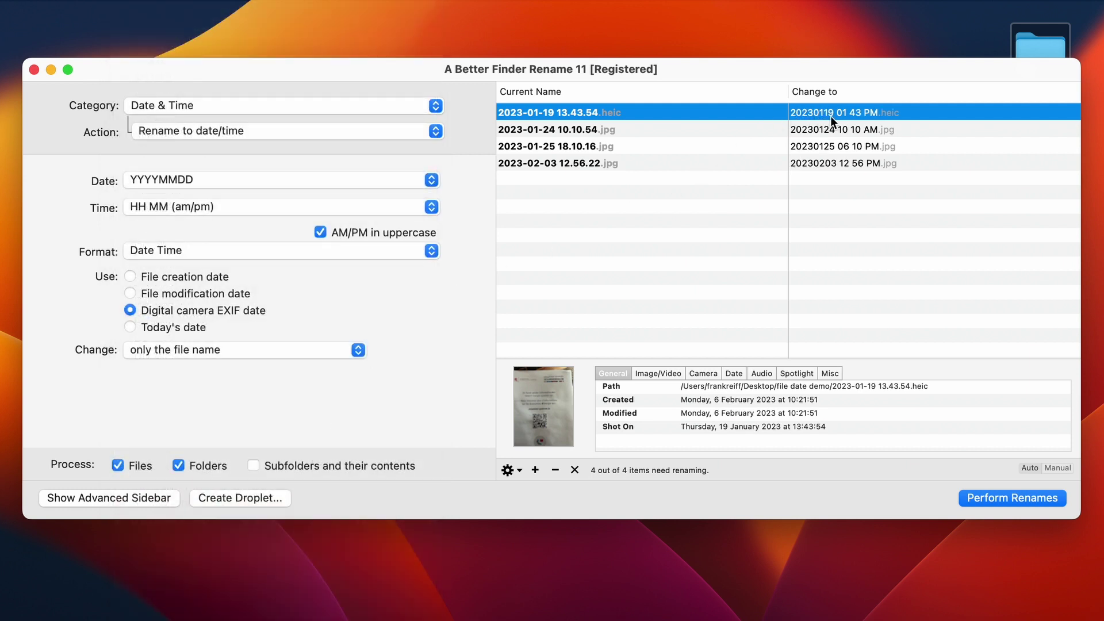
pyautogui.click(235, 212)
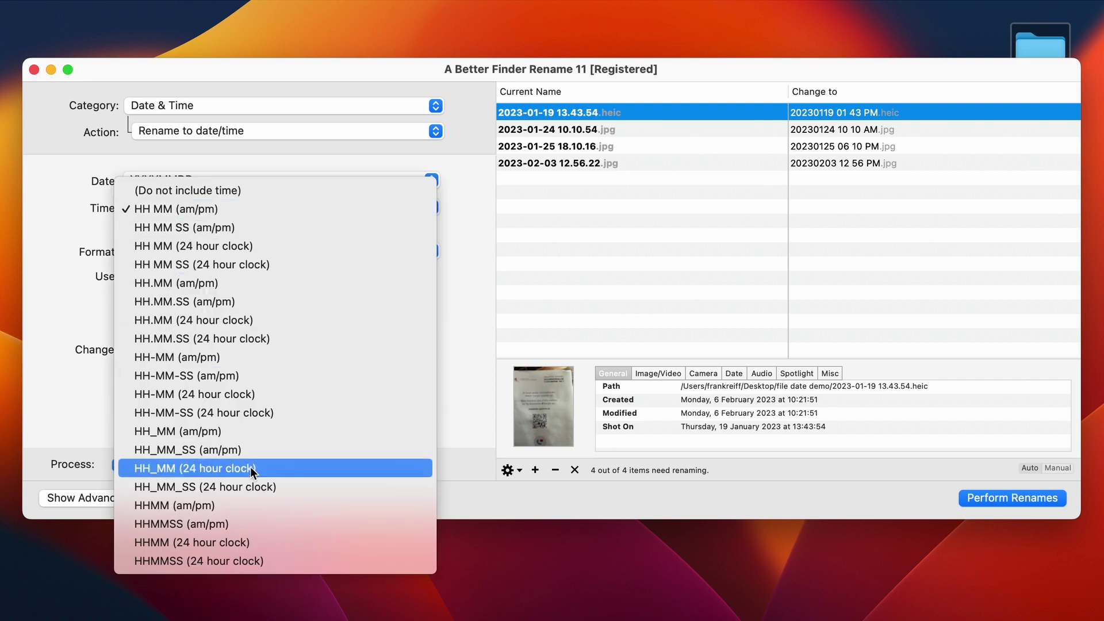
pyautogui.click(284, 561)
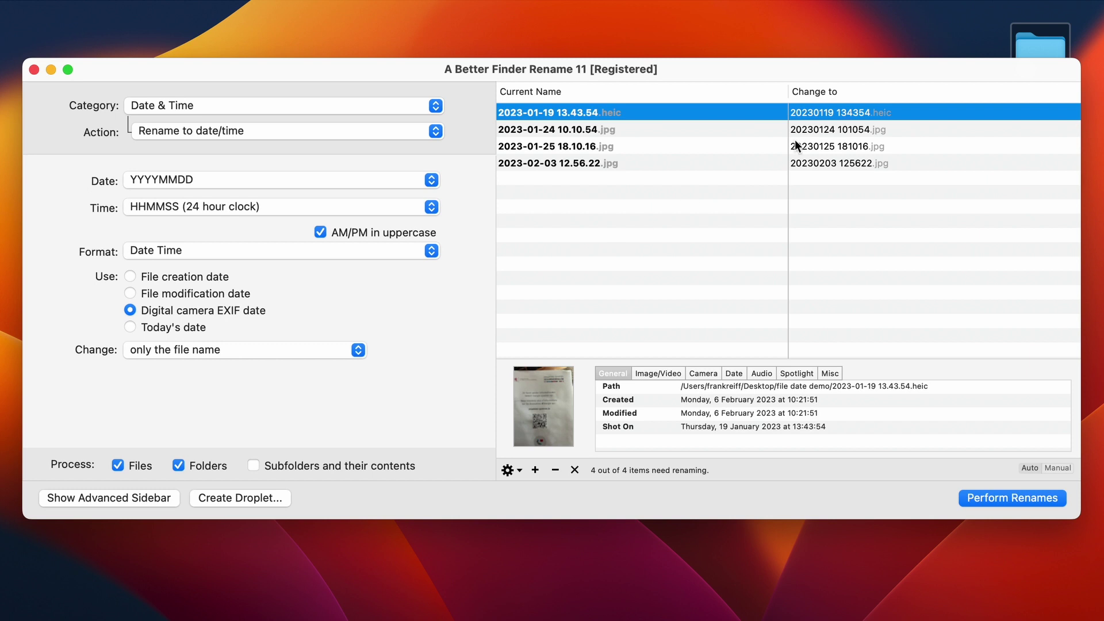
# Perform the renames on all 4 photos, dismiss the completion alert, and quit A Better Finder Rename 11
pyautogui.click(982, 499)
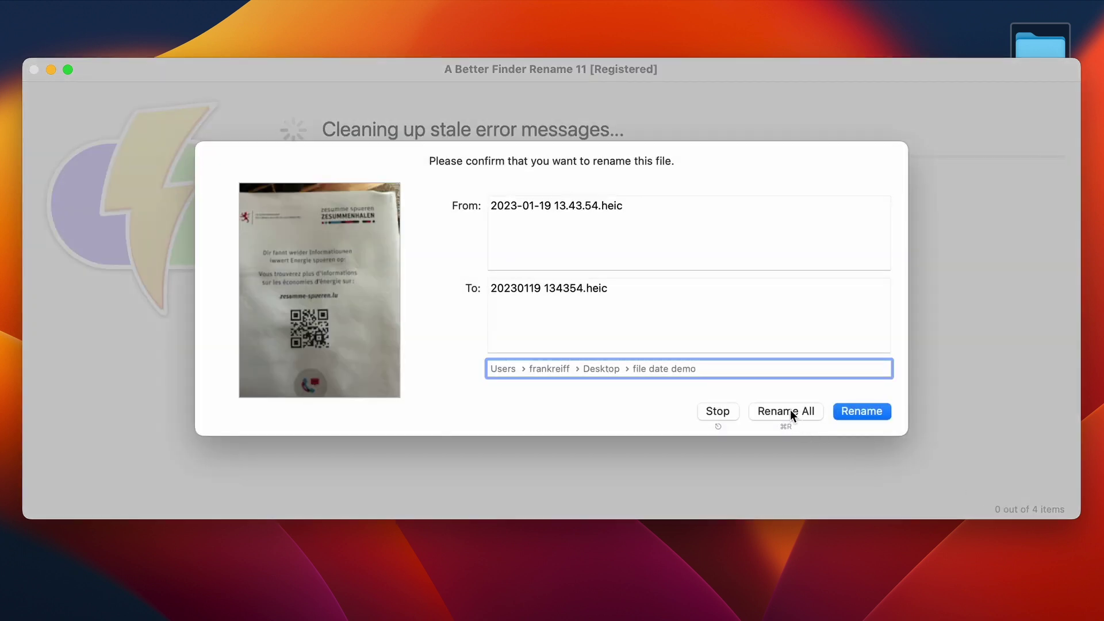
pyautogui.click(790, 410)
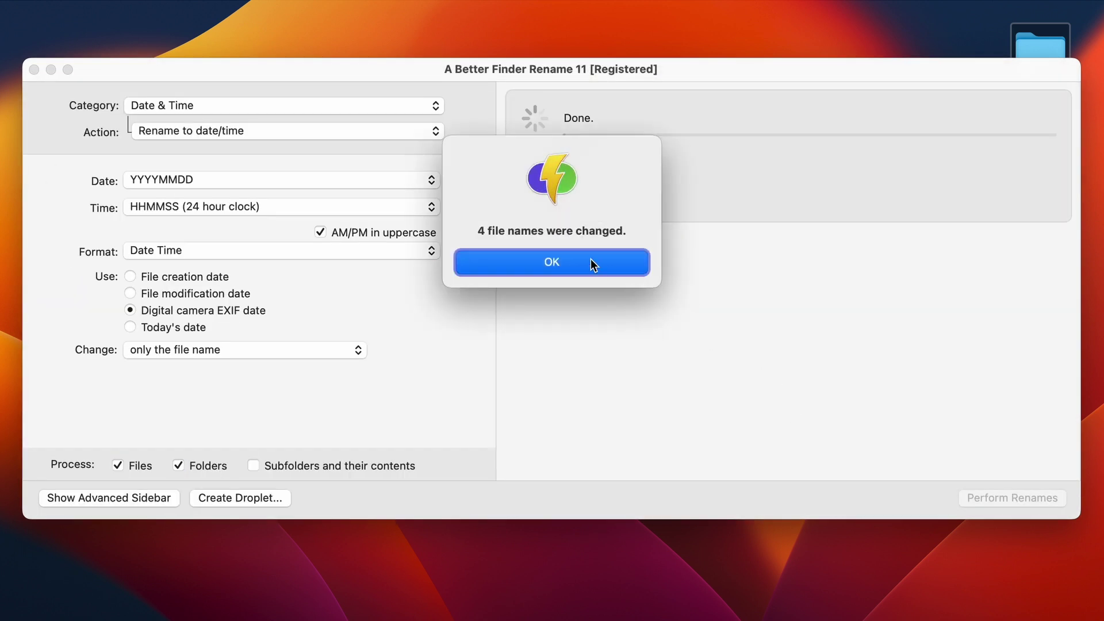
pyautogui.click(593, 263)
pyautogui.press('super+q')
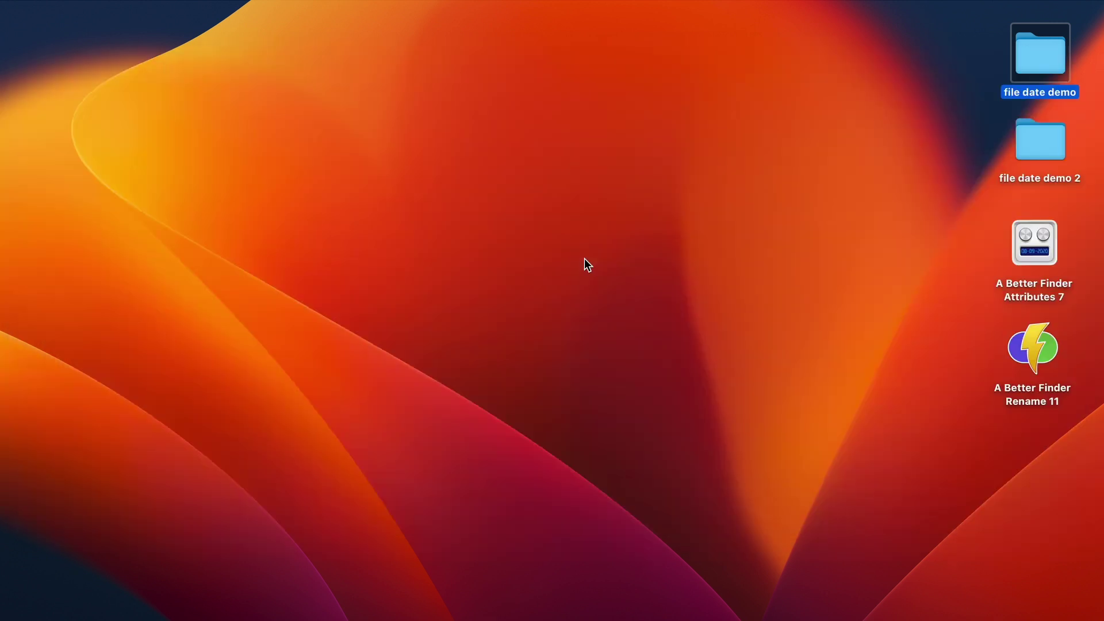